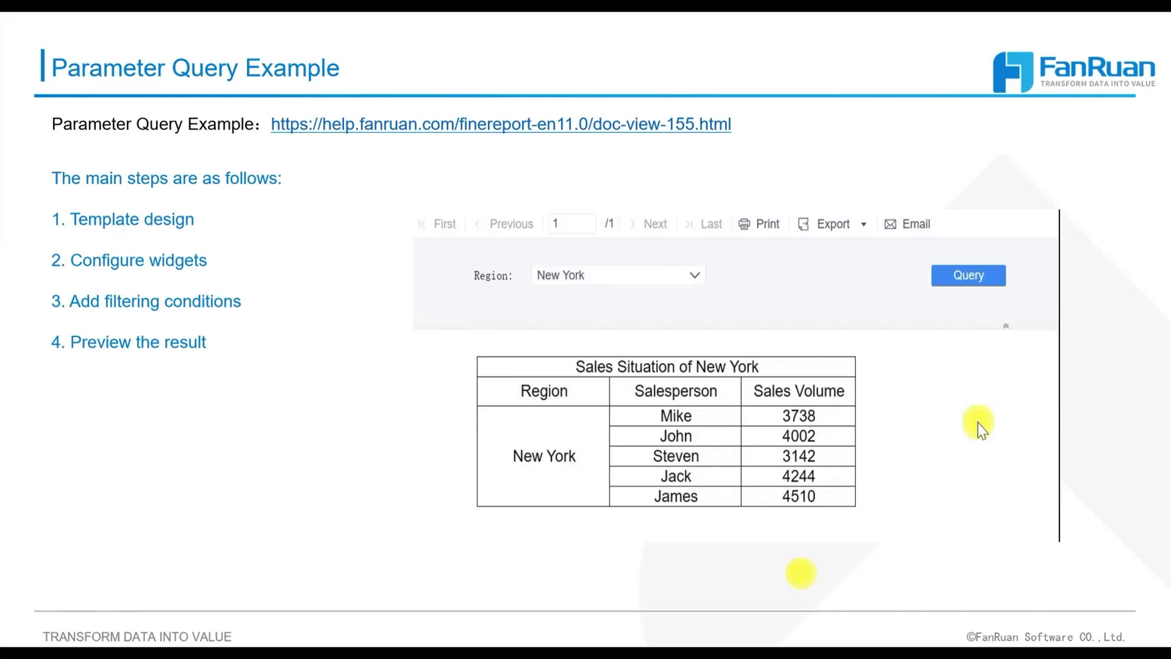
Step: Play the embedded parameter-query demo video on the Parameter Query Example slide
mouse_move(677, 495)
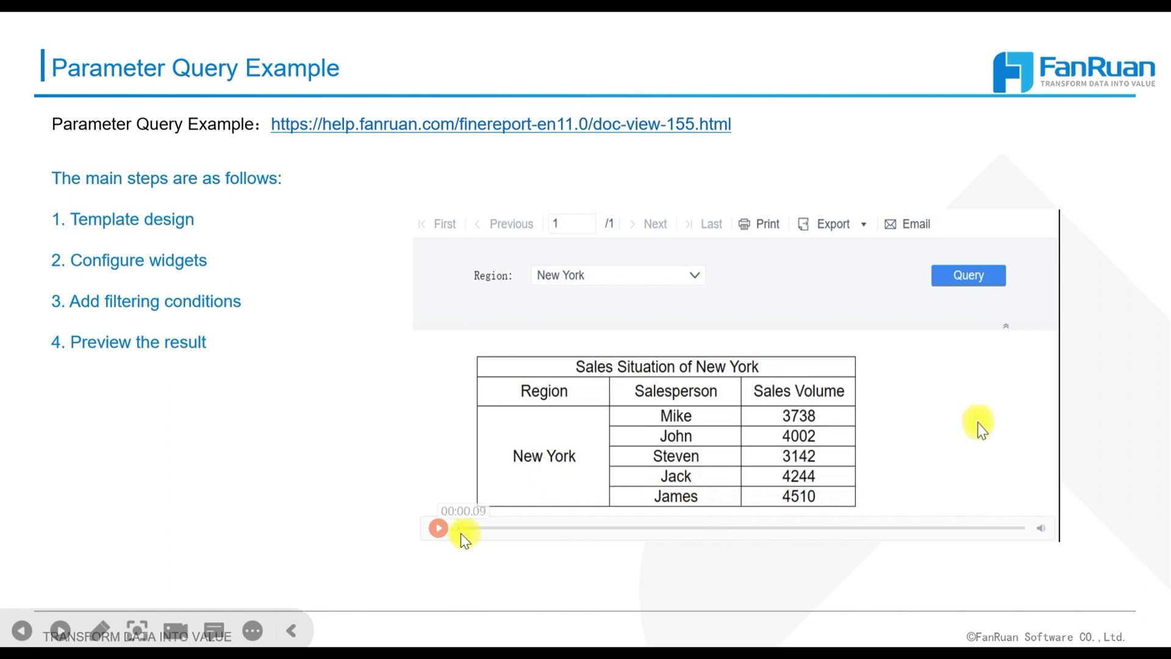
left_click(441, 528)
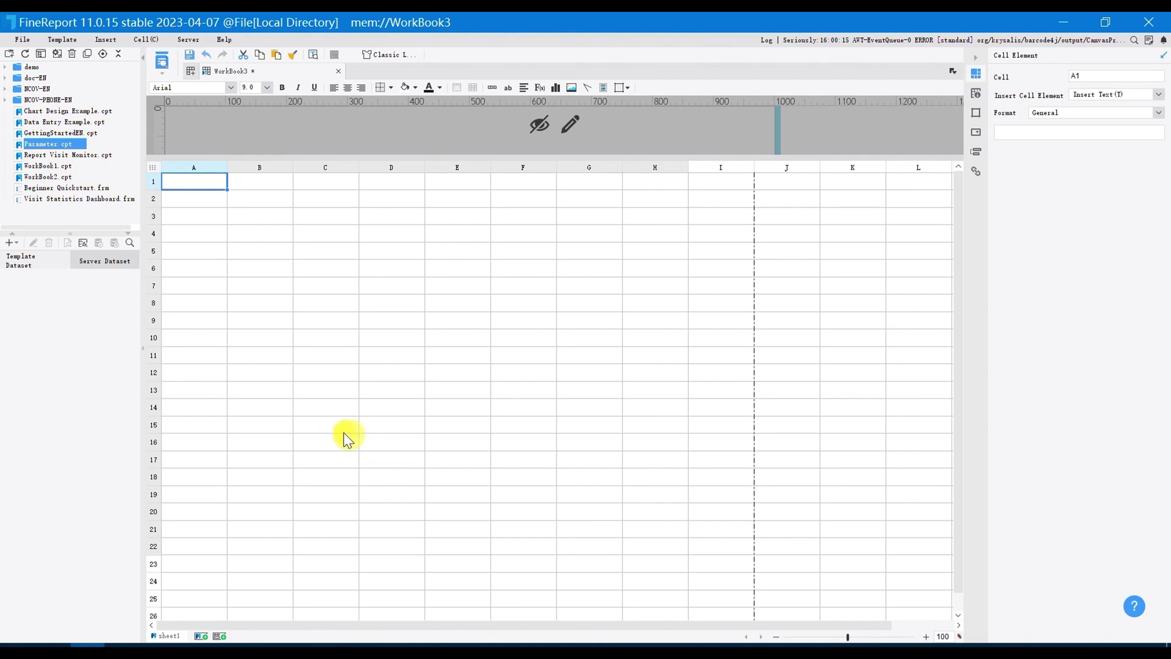
Step: Create DB Query dataset ds1 with SQL SELECT * FROM SALES_VOLUME
left_click(18, 243)
left_click(52, 263)
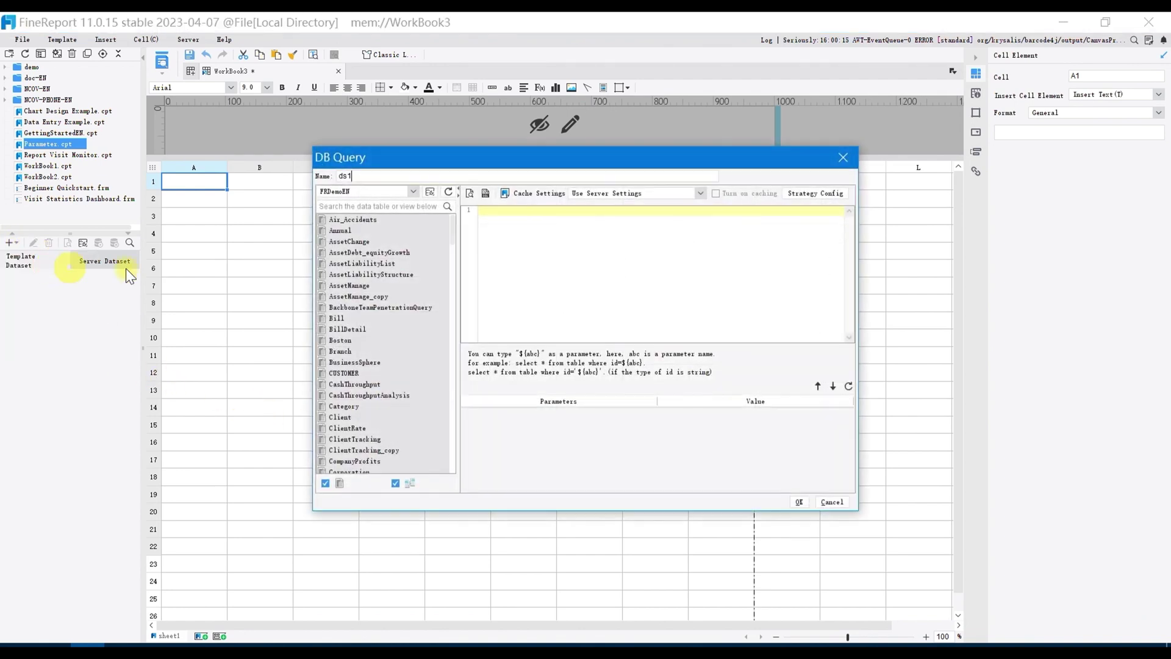
left_click(501, 226)
type("SELECT * FROM SALES_VOLUME")
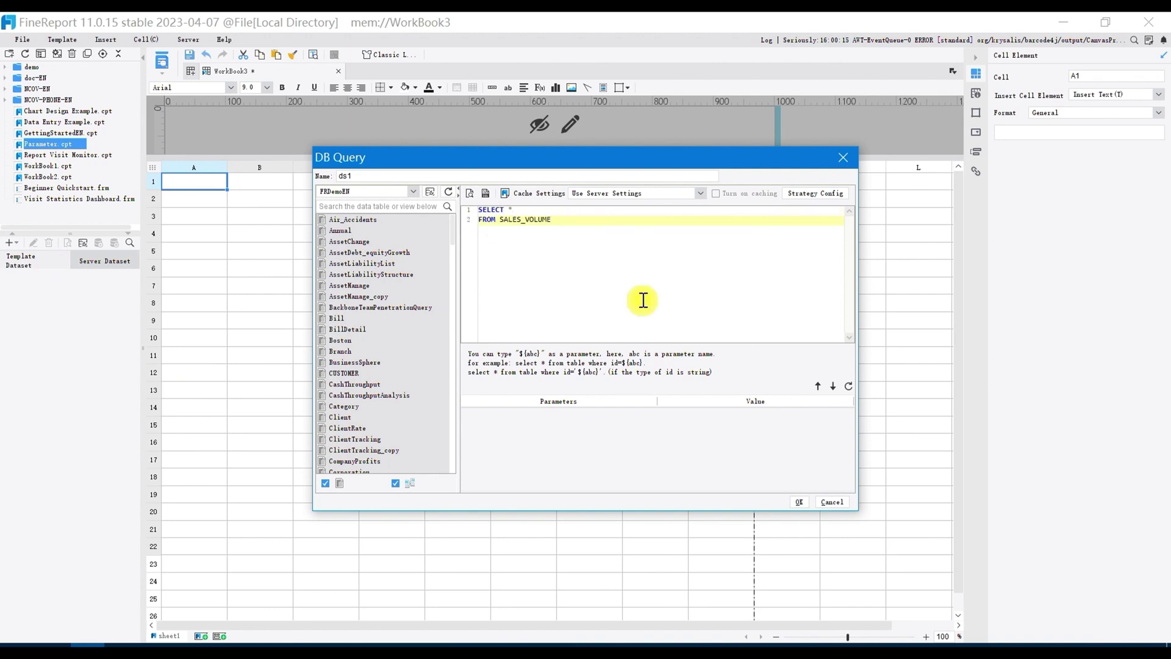
left_click(800, 501)
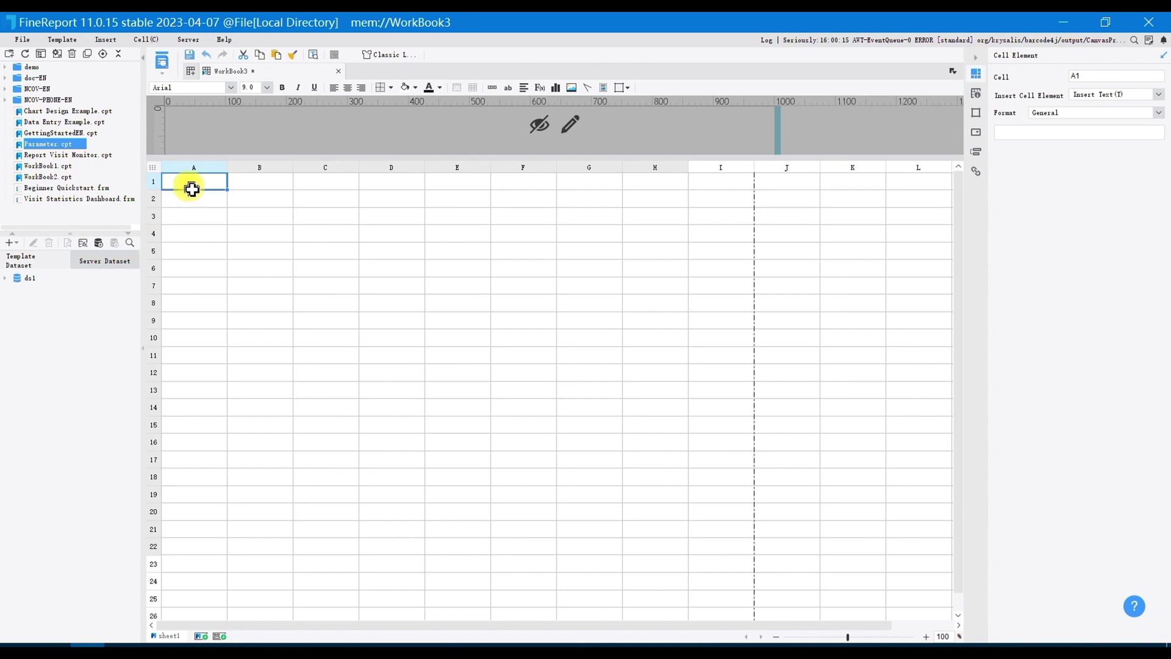
Step: Add template parameter para1 renamed to Region and start entering its default value New York
left_click(61, 41)
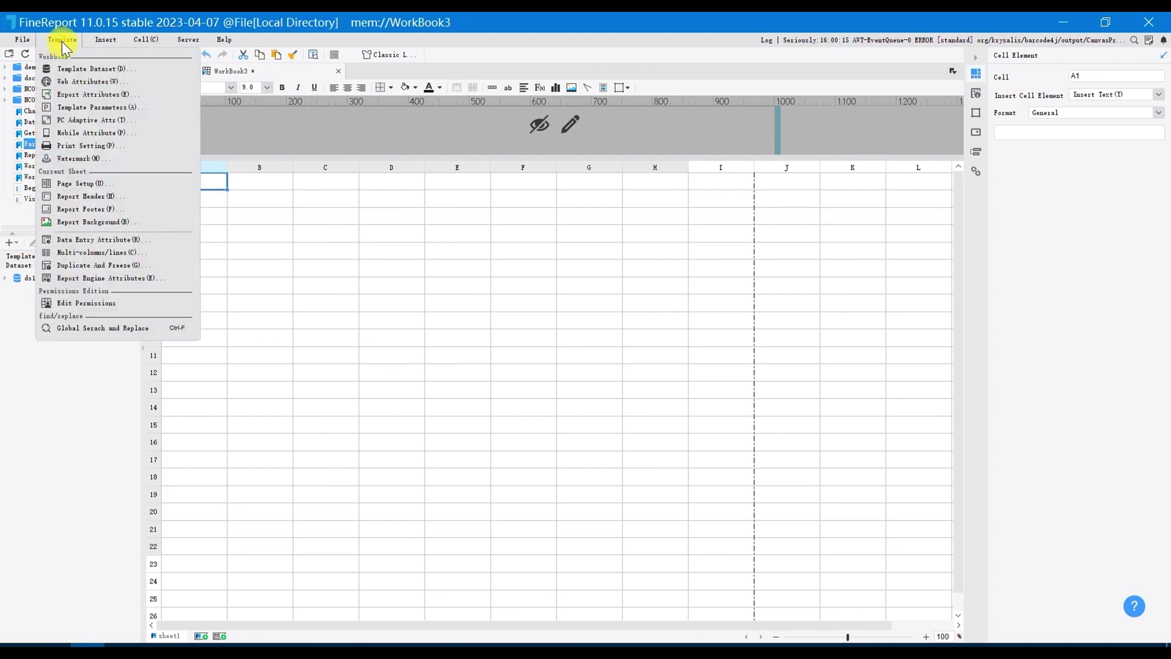
left_click(120, 107)
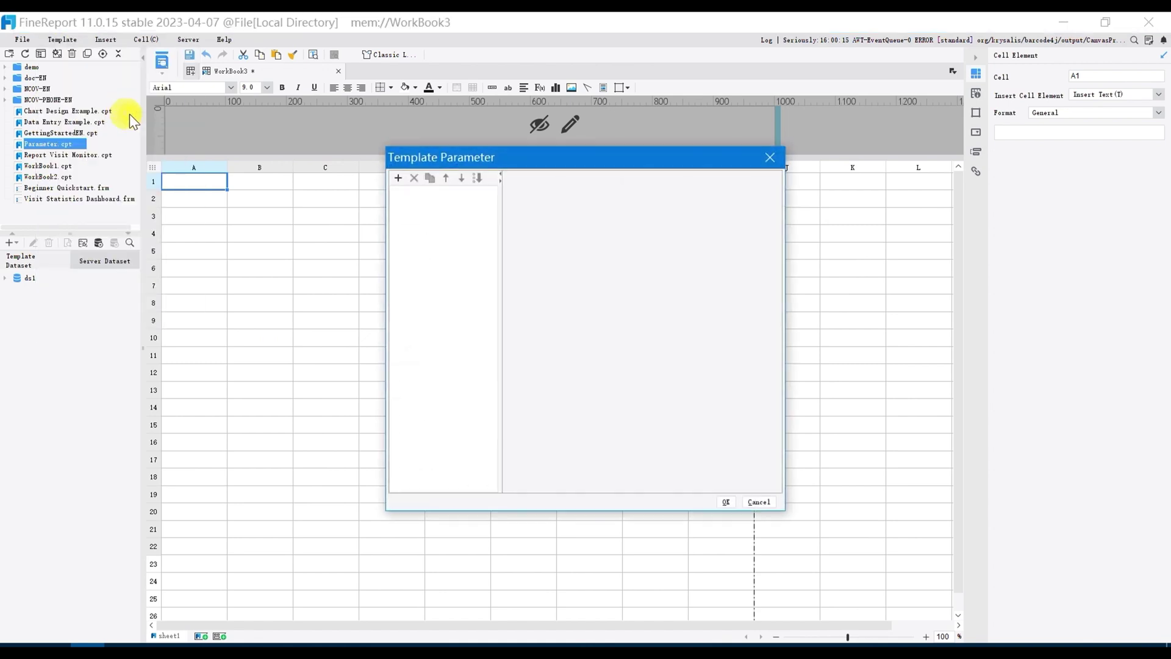
left_click(398, 179)
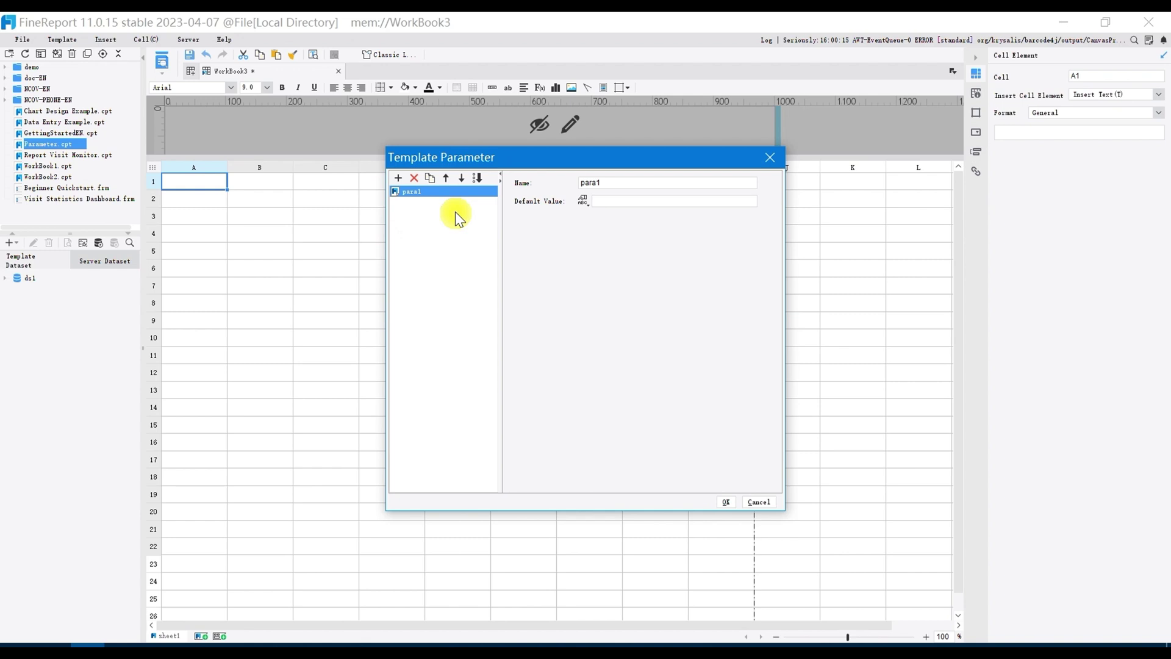
double_click(448, 191)
type("Region")
left_click(598, 248)
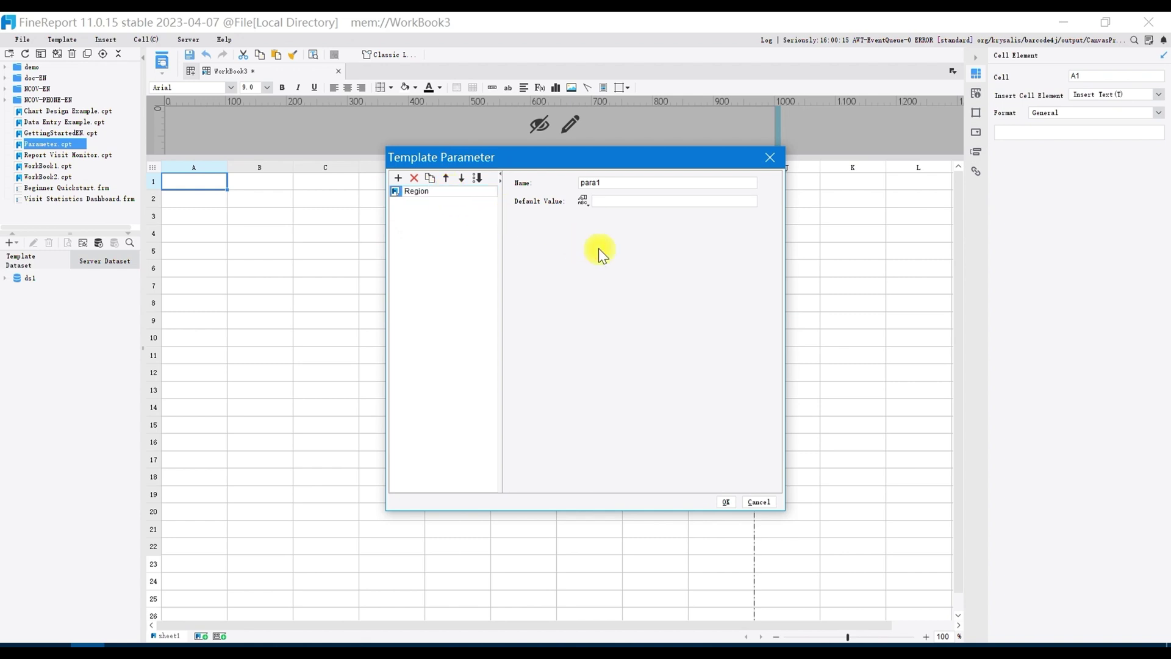
left_click(601, 203)
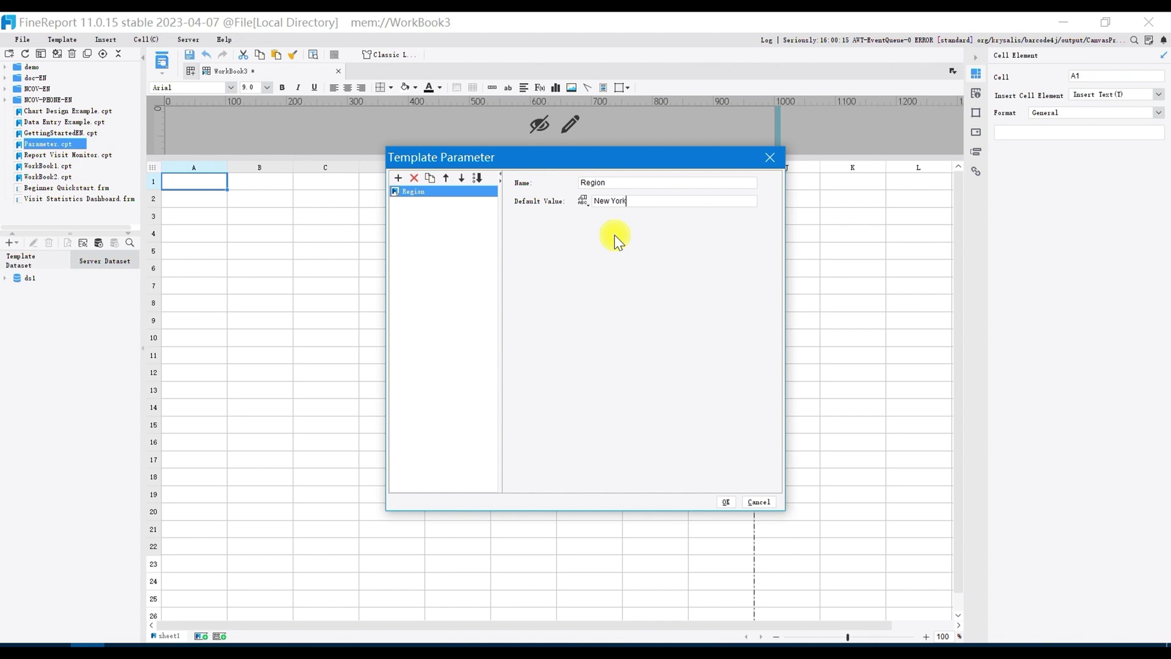
Step: Save the Region parameter, then merge cells A1 through C1 into one cell
left_click(727, 498)
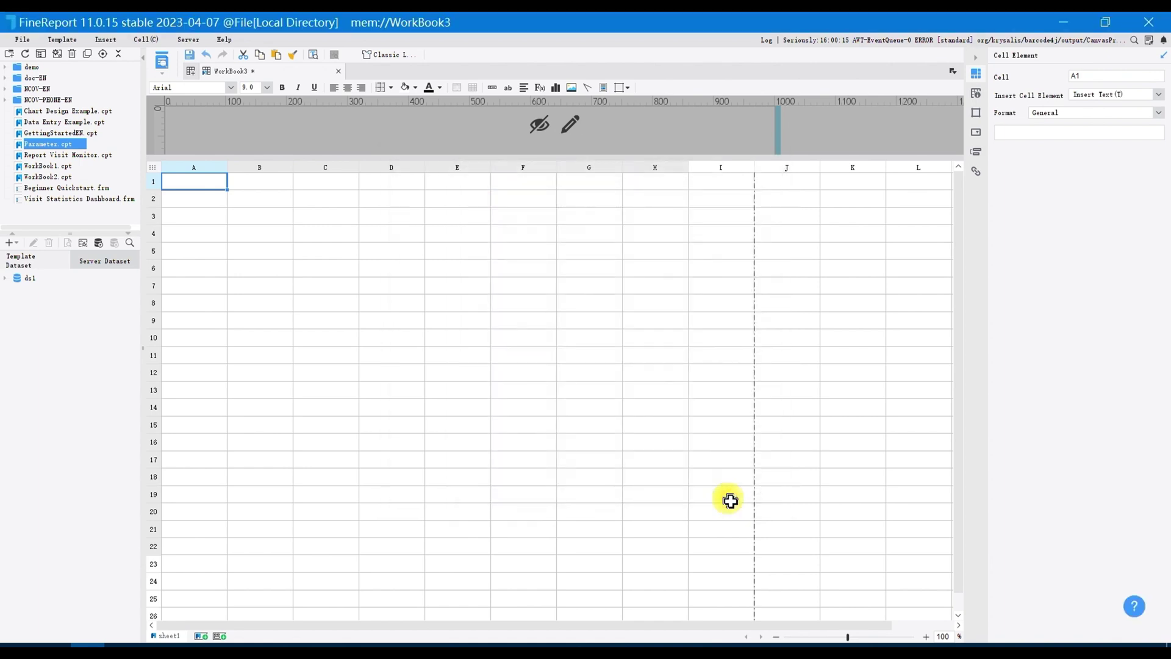
left_click_drag(193, 183, 322, 193)
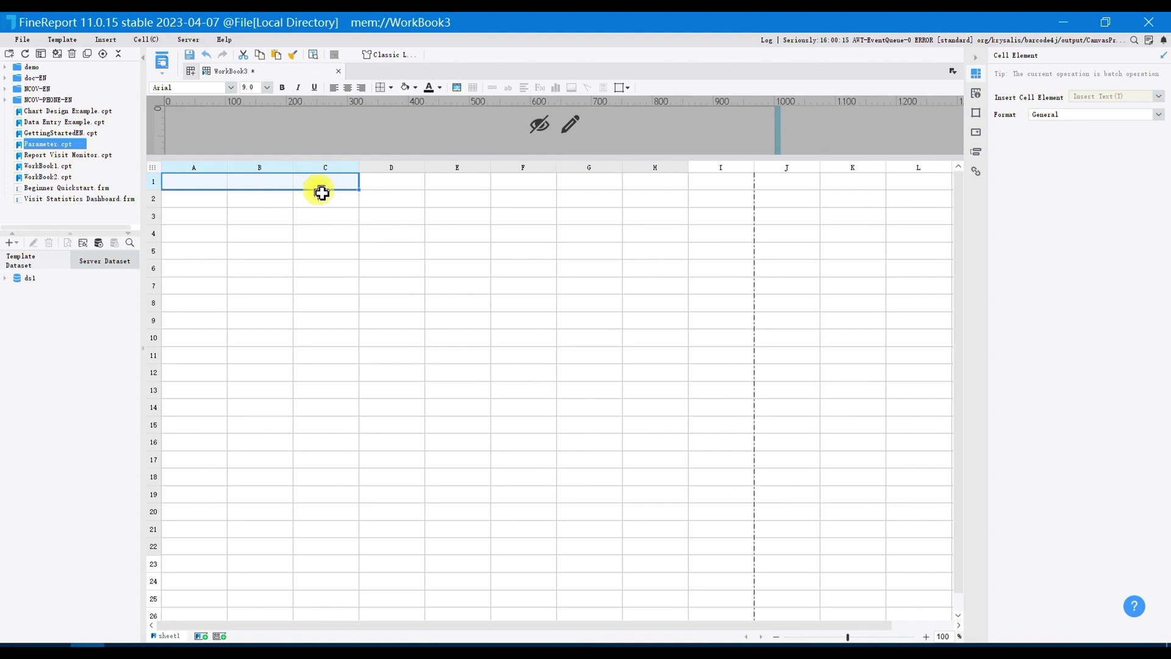
left_click(456, 89)
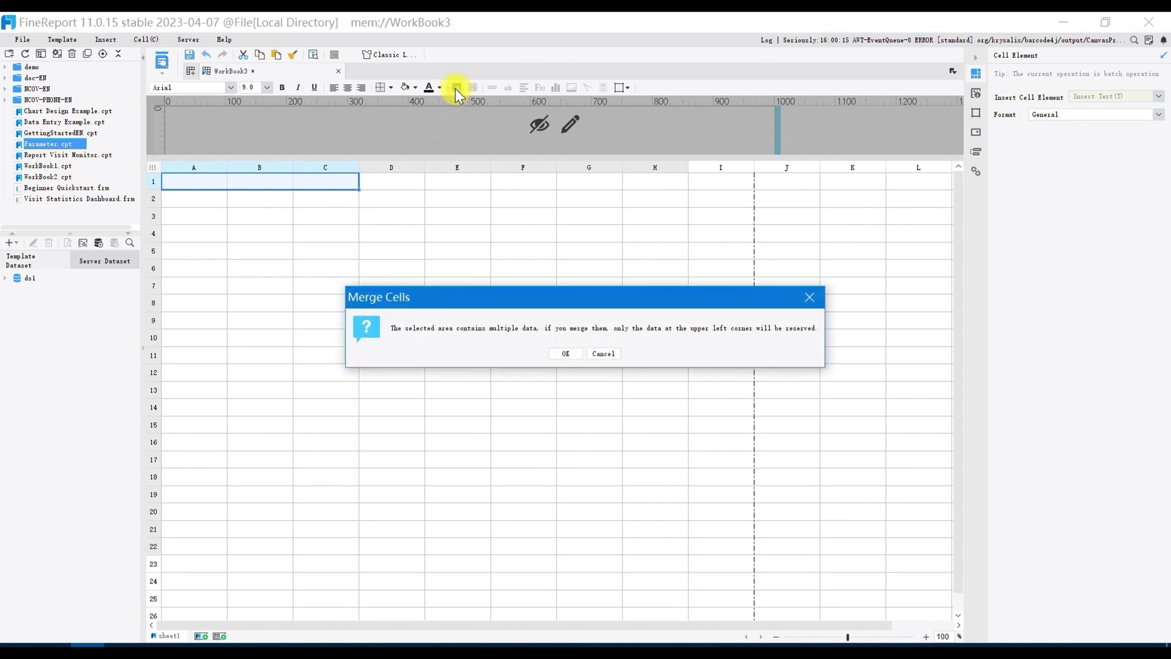
left_click(562, 354)
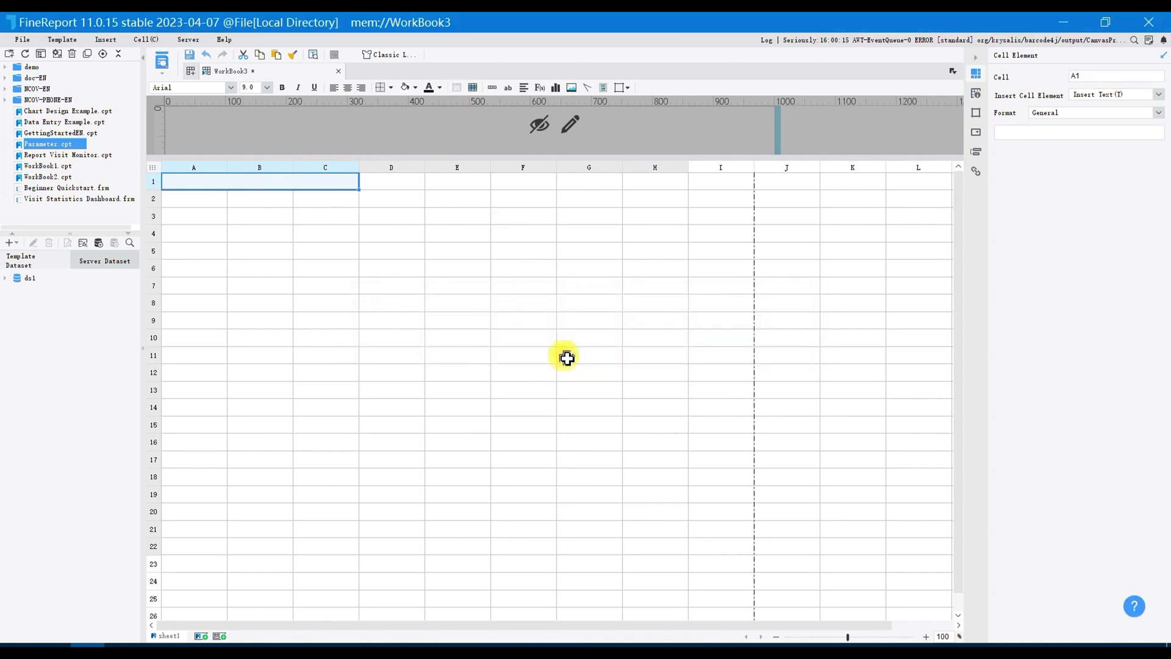
Step: Give merged cell A1 the validated formula ="Sales Situation of "+$Region
right_click(264, 183)
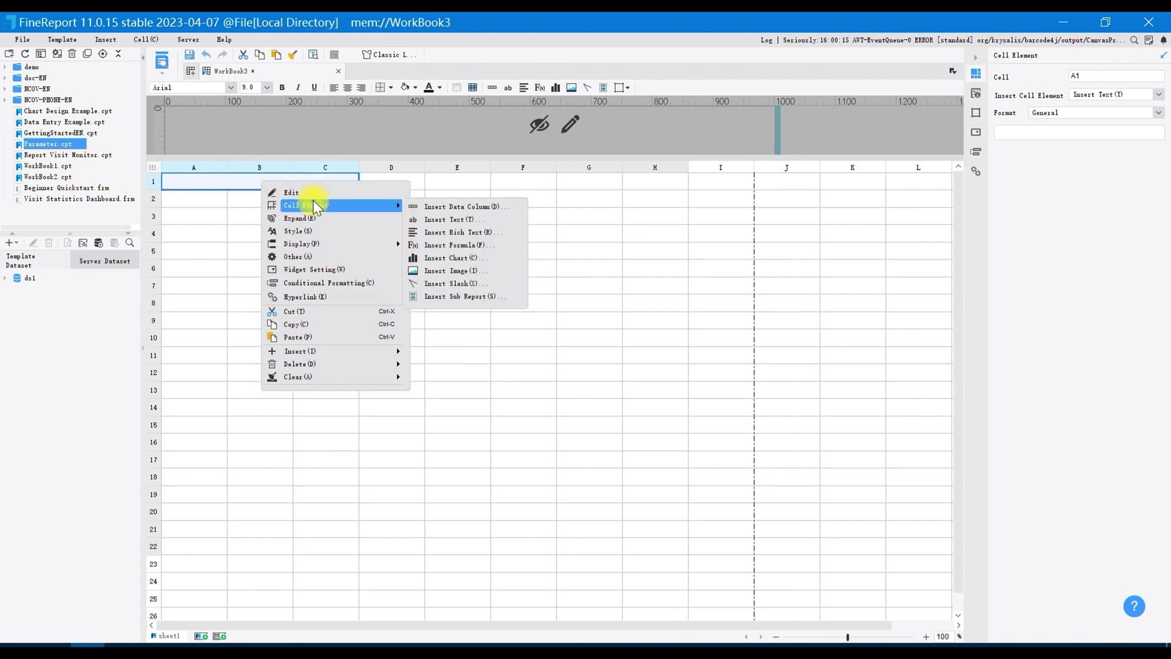
mouse_move(346, 208)
left_click(498, 244)
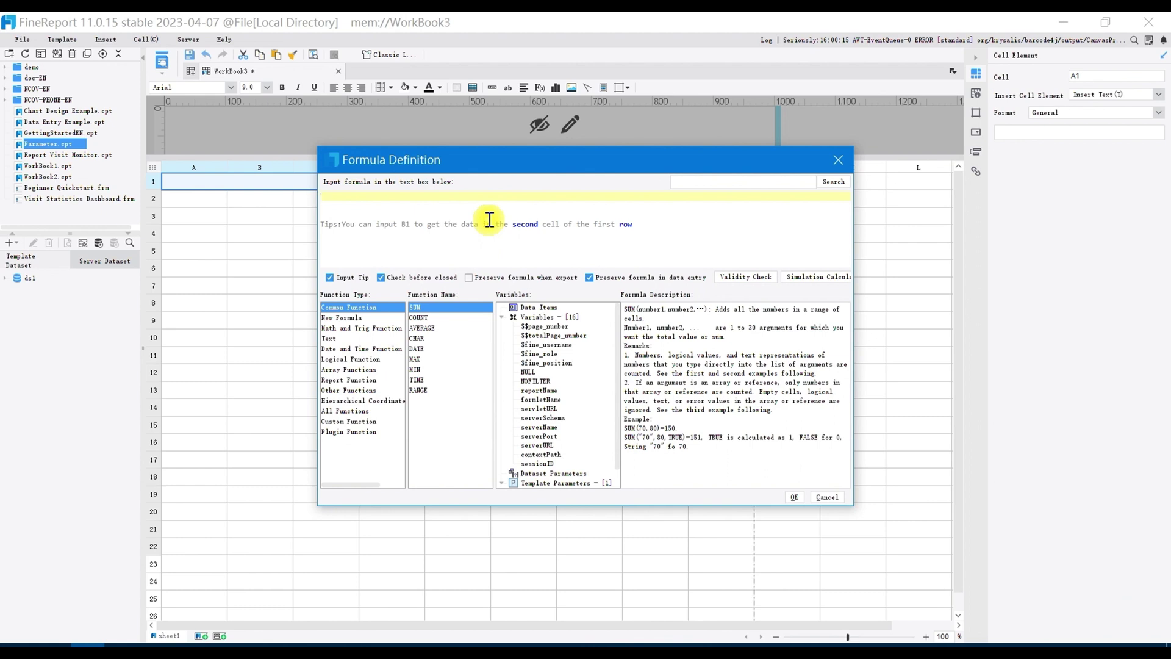
left_click(489, 220)
type("\"Sales Situation of \"+$Region")
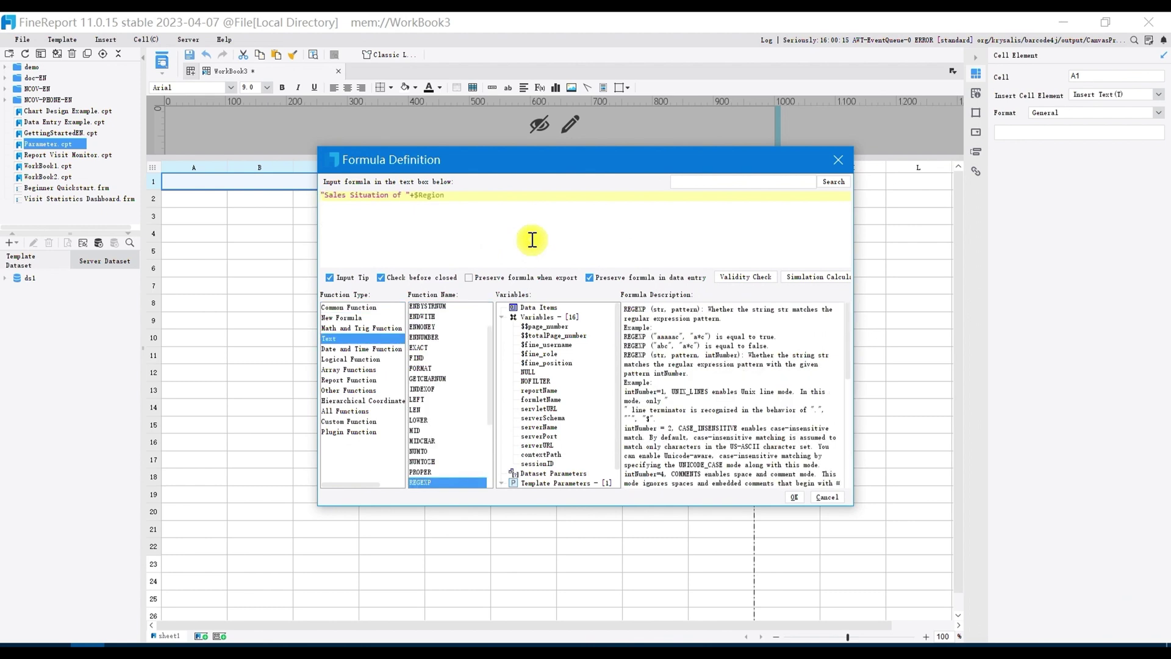
left_click(727, 277)
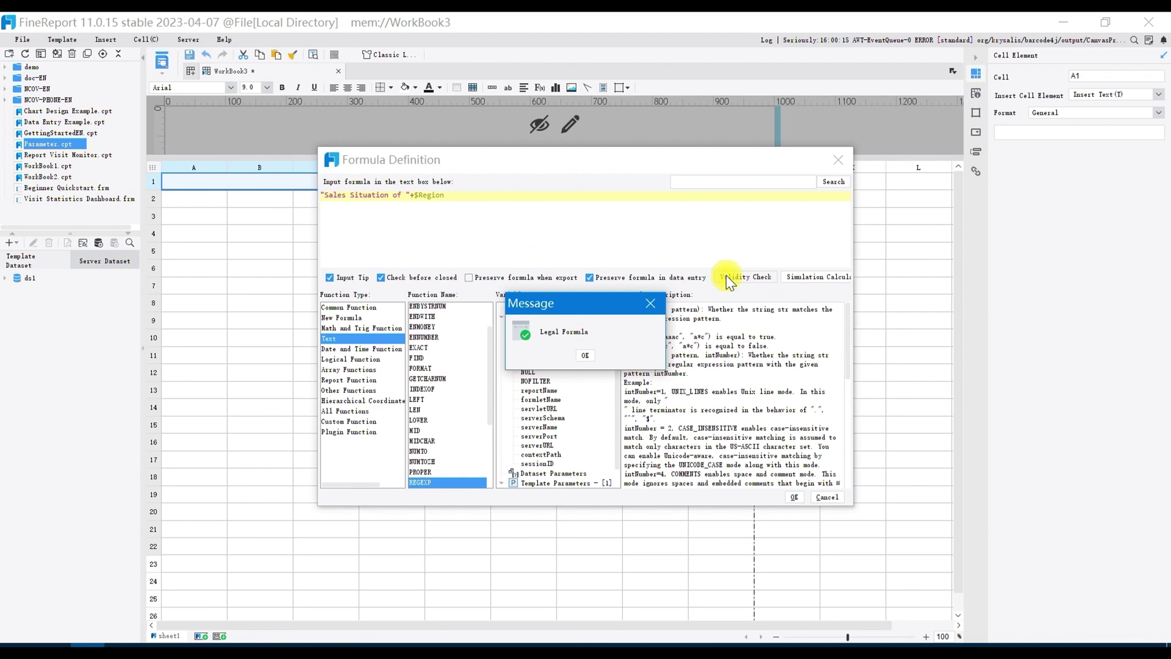
left_click(584, 357)
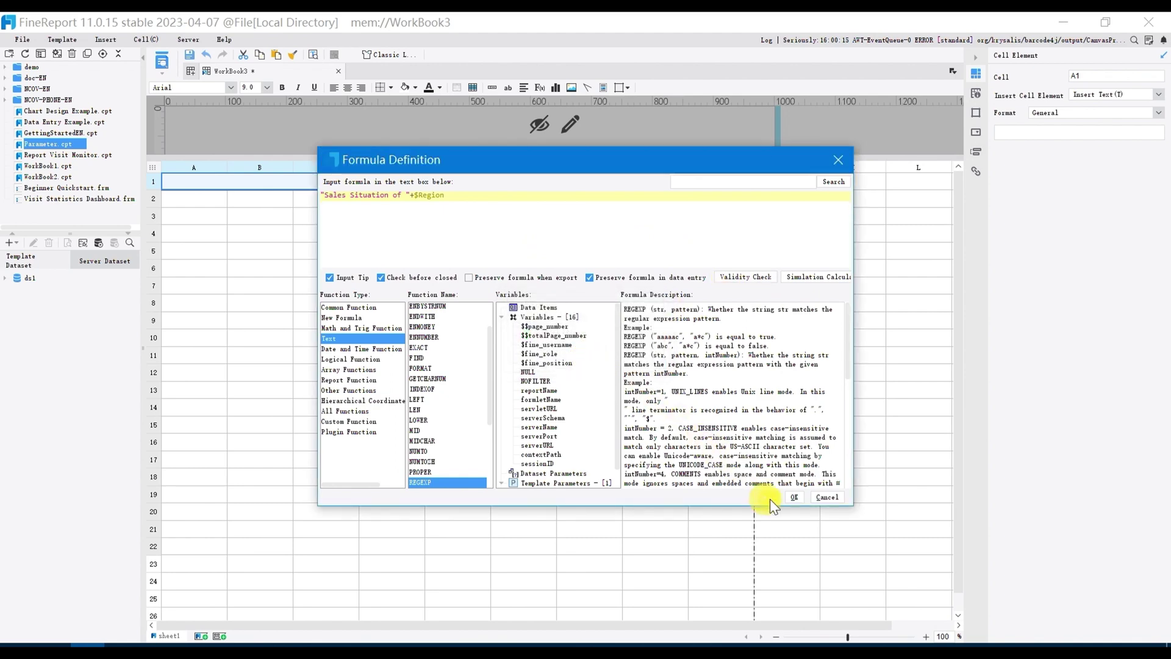
left_click(793, 497)
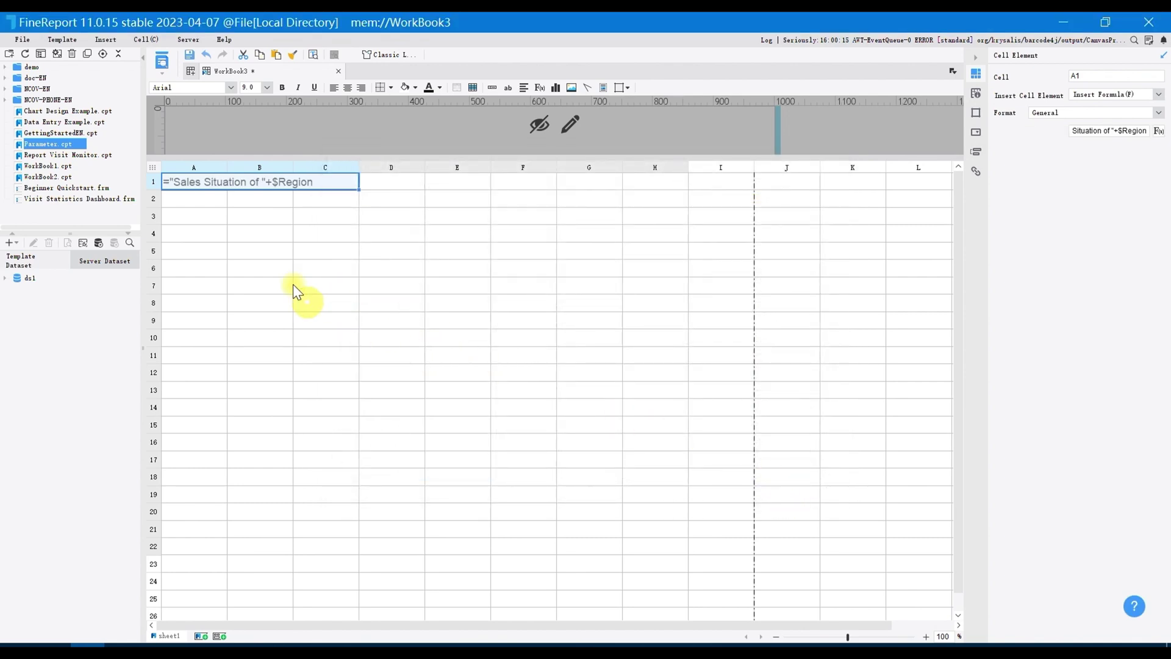
Step: Add row 2 headers and place ds1's Region, Salesperson and Sales_Volume fields into A3, B3 and C3
double_click(207, 201)
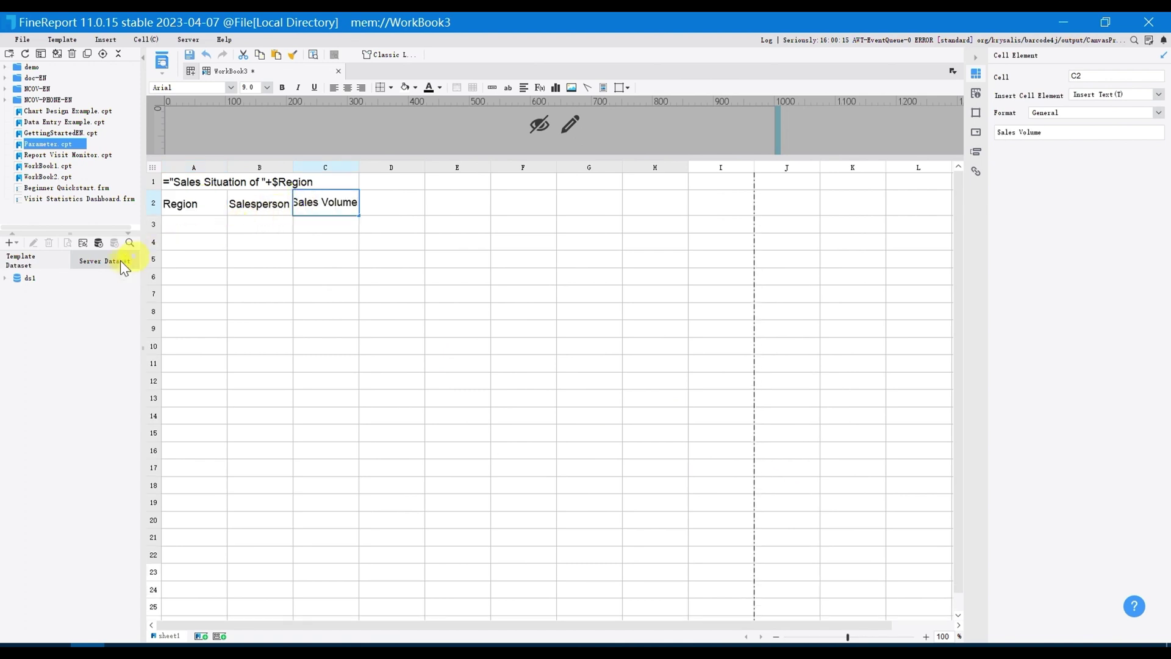
left_click(6, 278)
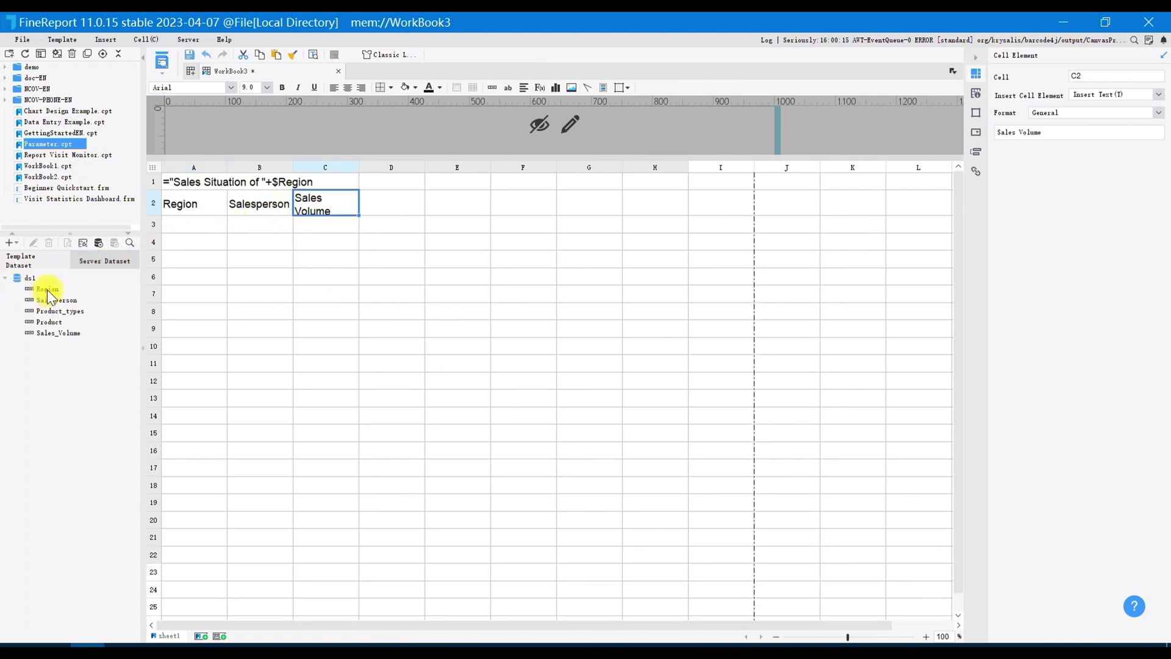
left_click_drag(42, 290, 172, 227)
left_click_drag(61, 300, 254, 237)
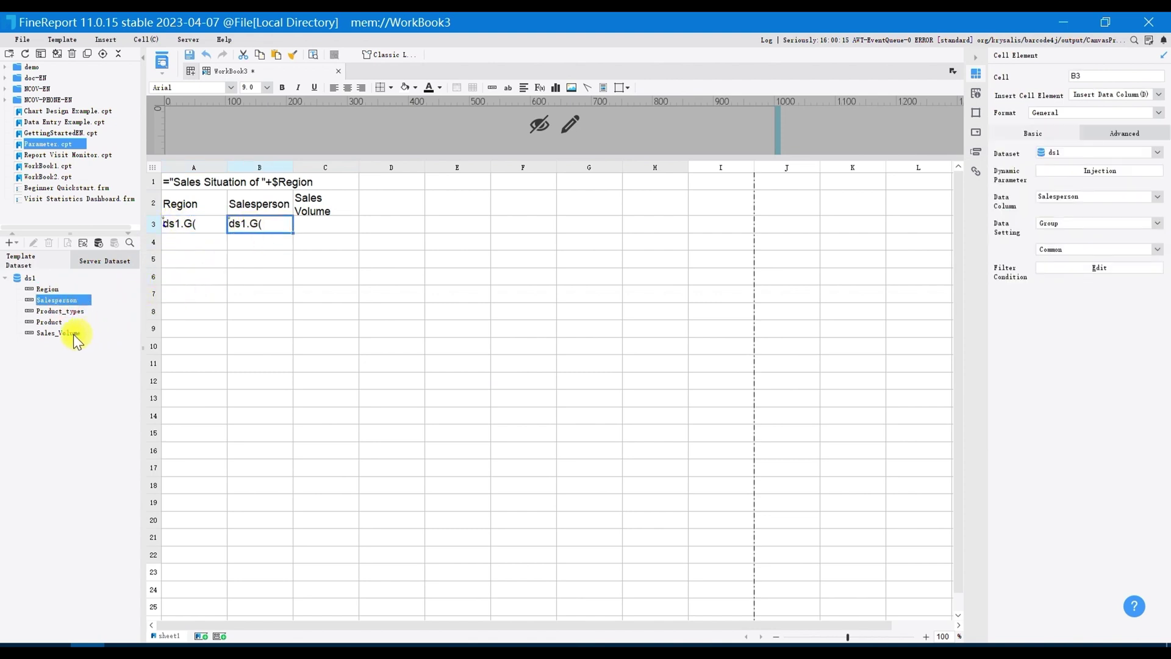
left_click_drag(72, 333, 317, 228)
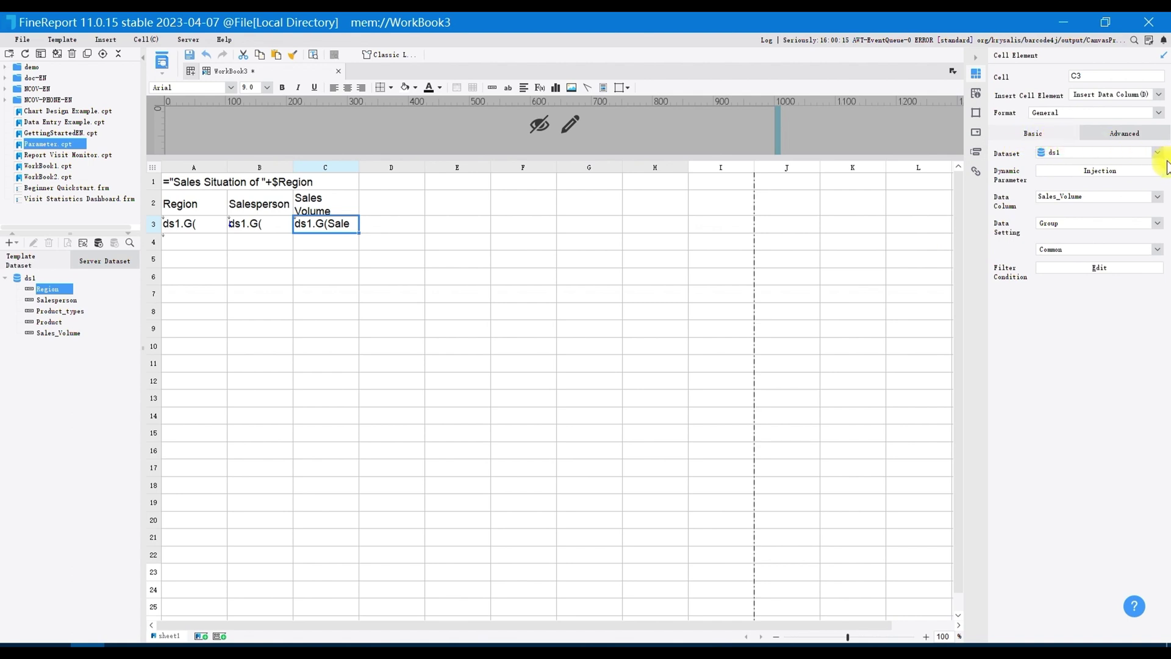
Step: Set C3's data setting to Summary with Sum aggregation
left_click(1157, 223)
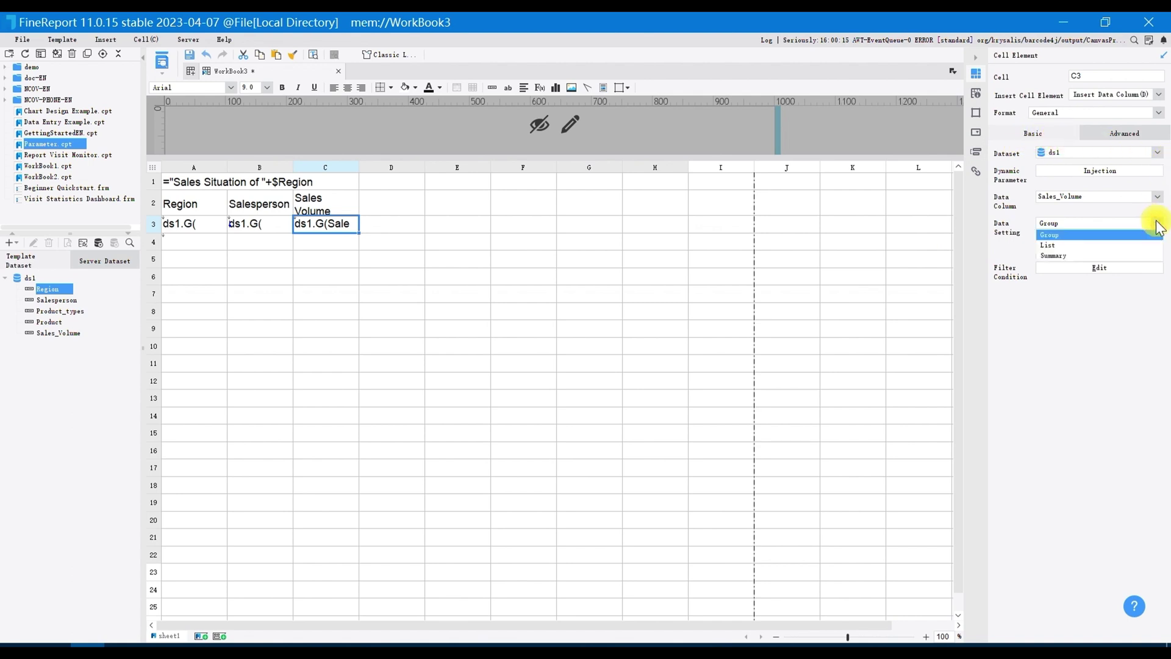
left_click(1147, 255)
left_click(1159, 249)
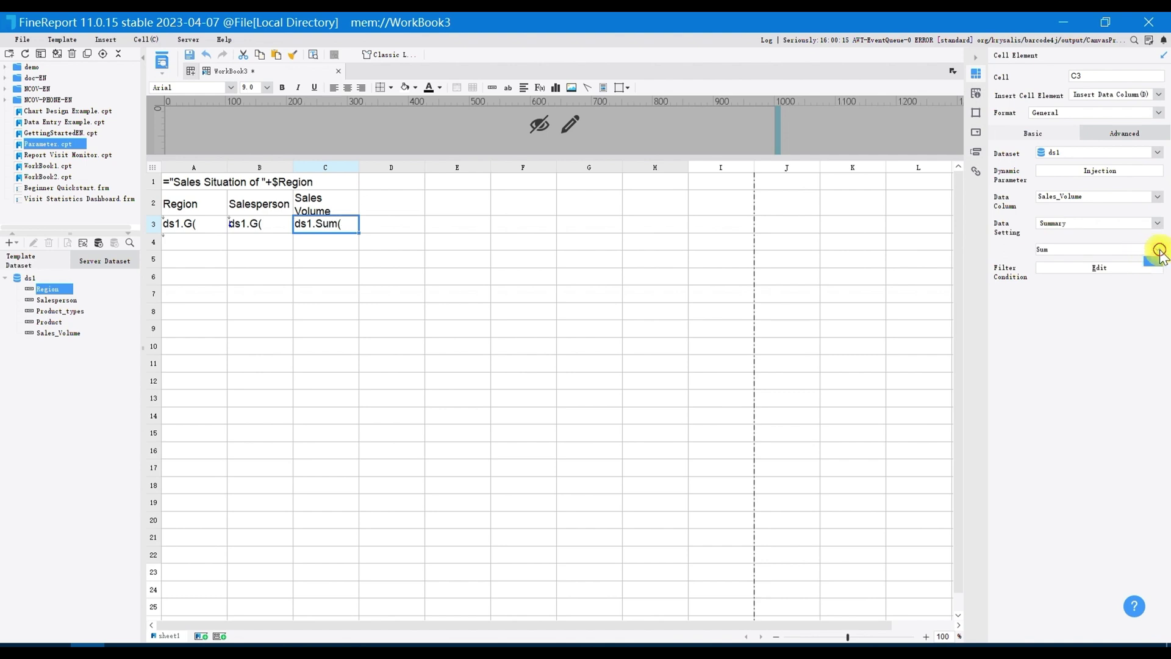
left_click(1158, 250)
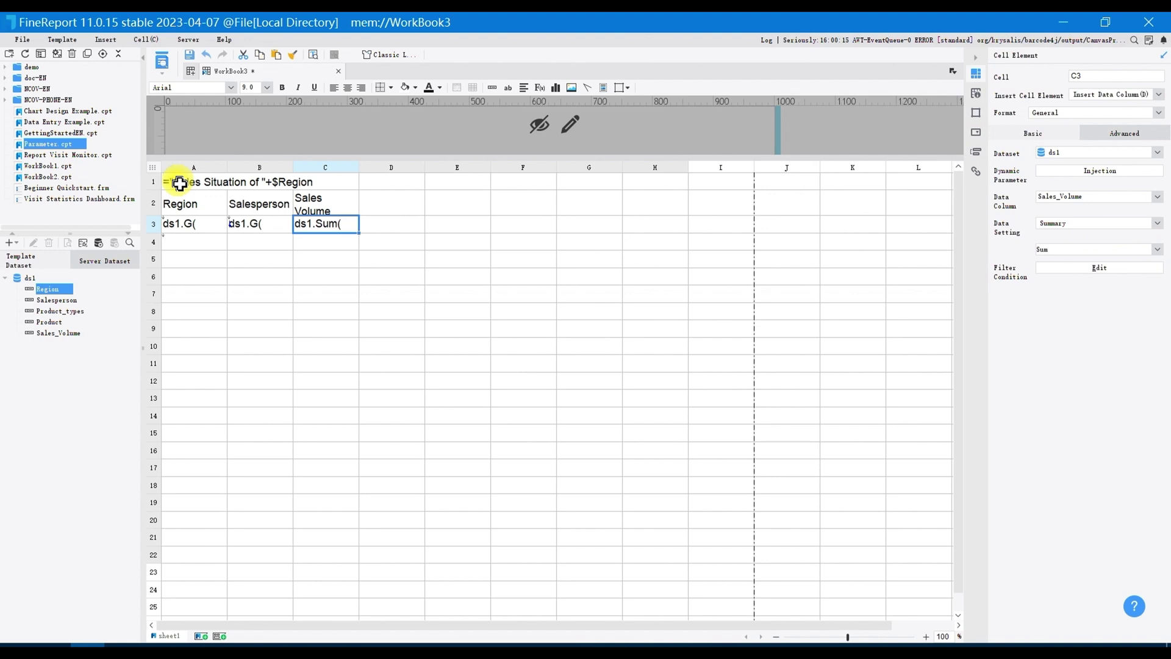
Step: Give table A1:C3 all borders, centred alignment and font size 12
left_click_drag(180, 184, 353, 221)
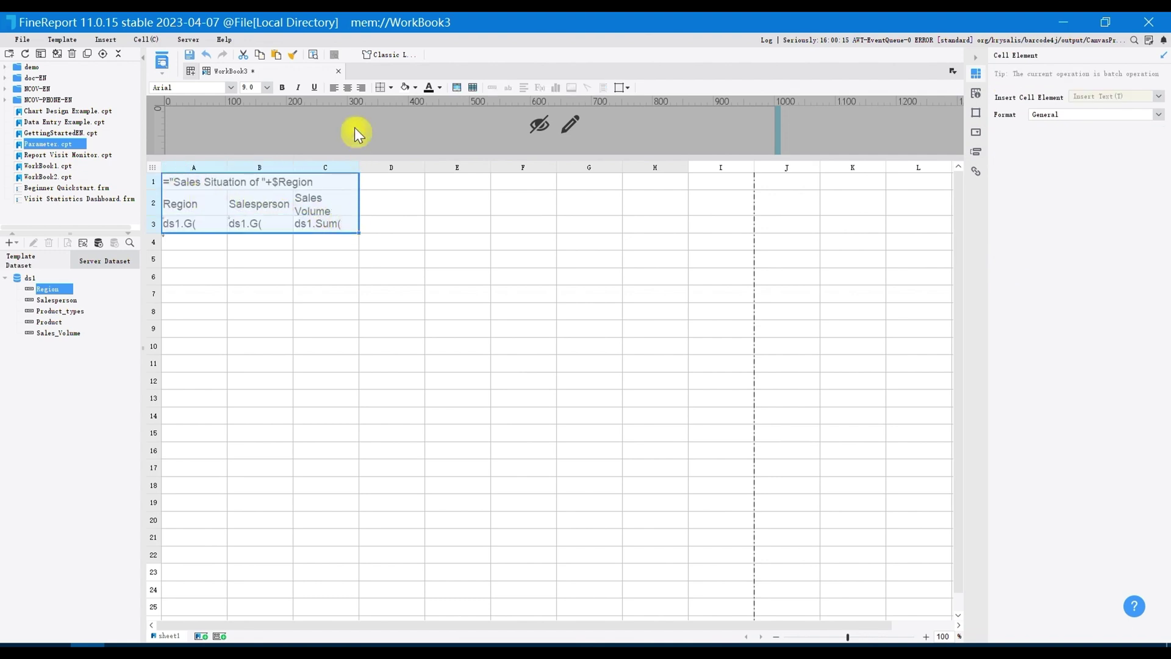
left_click(390, 88)
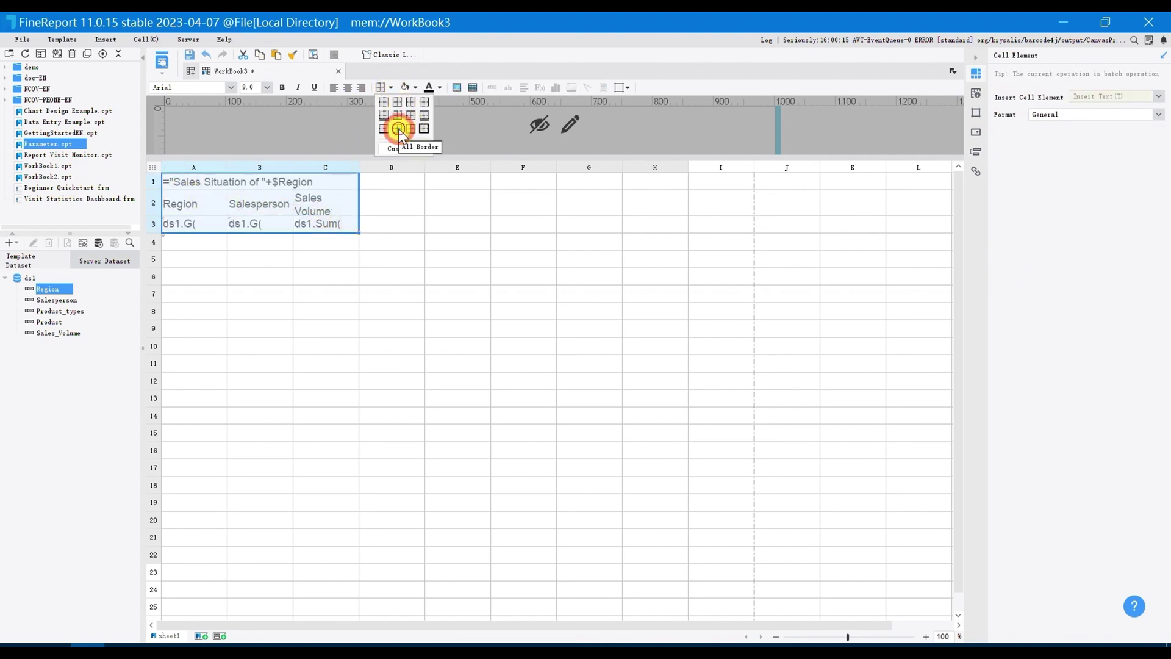
left_click(397, 130)
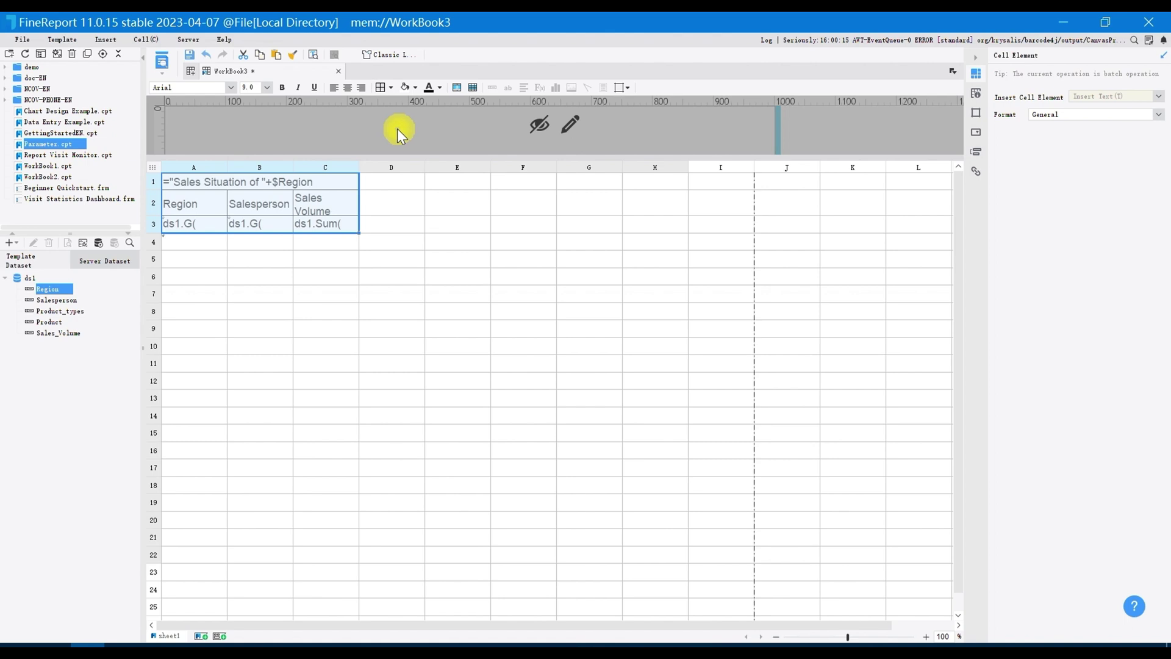
left_click(346, 89)
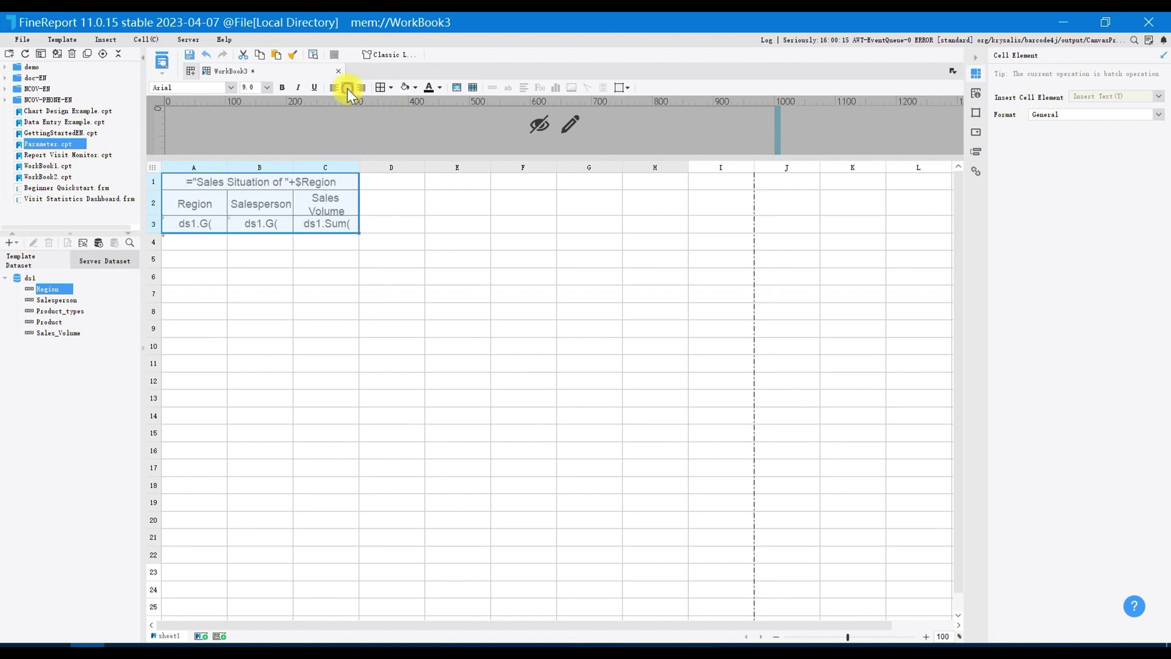
left_click(268, 87)
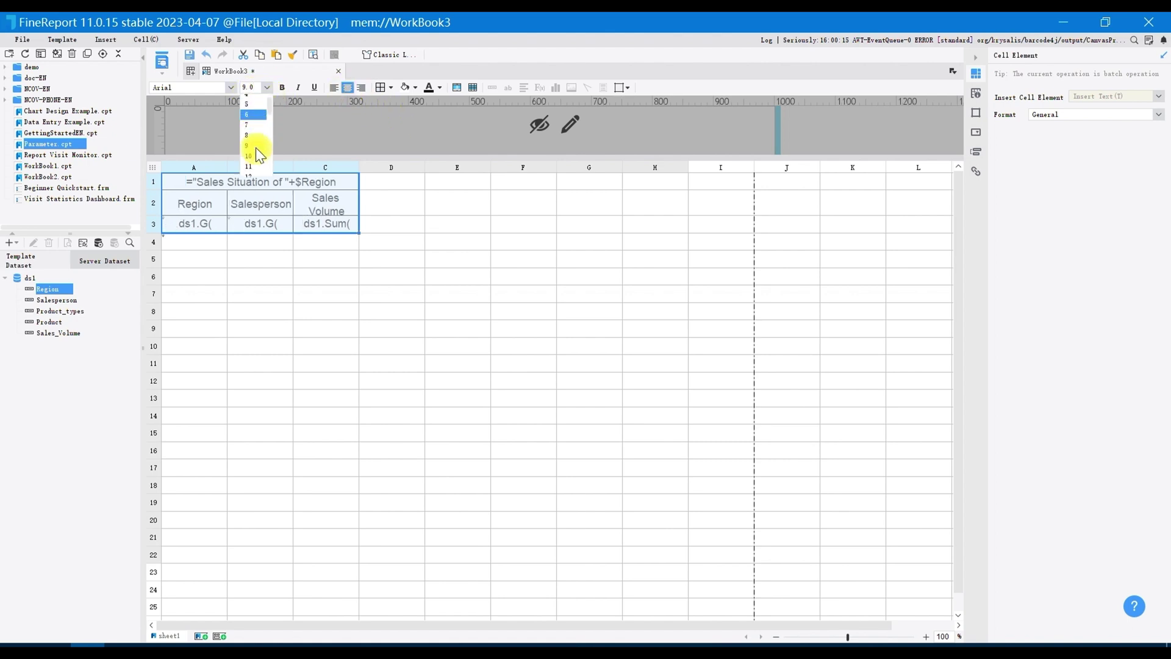
scroll(255, 148, "down", 2)
left_click(254, 155)
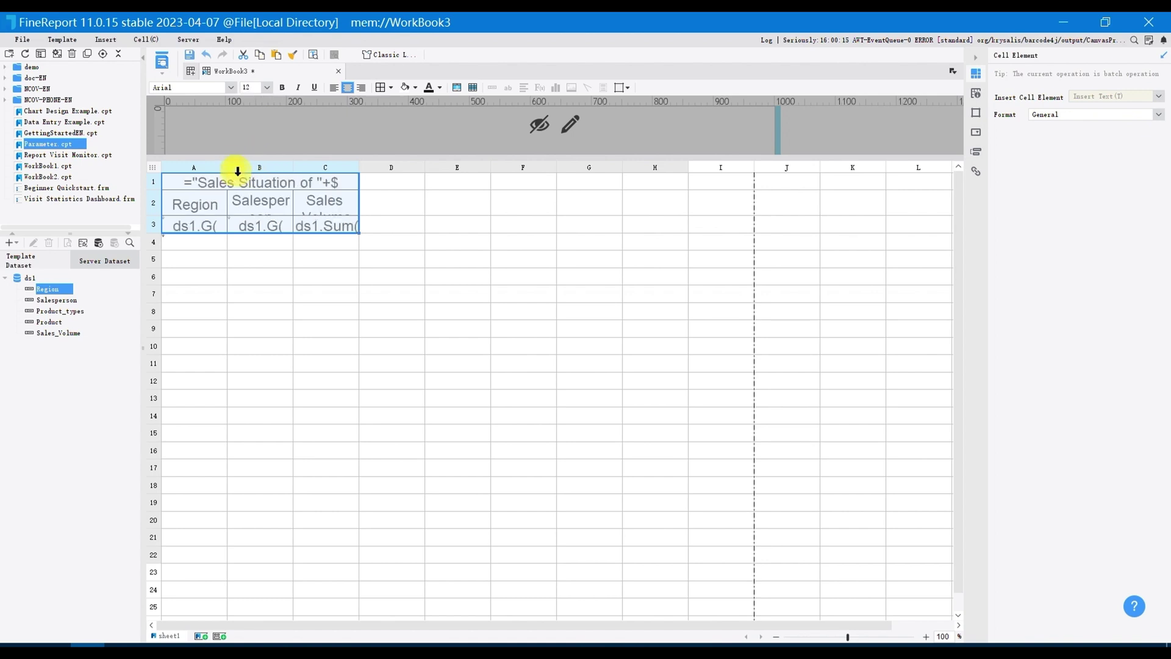
Step: Widen columns A and B of the table
left_click_drag(234, 168, 303, 173)
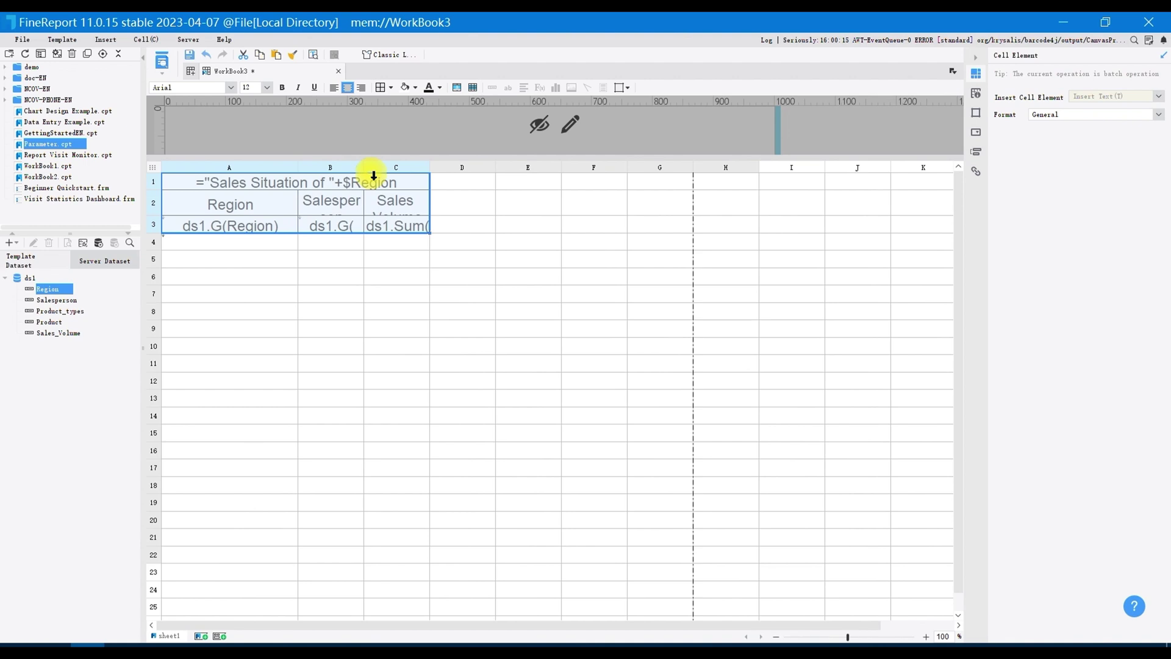
left_click(363, 166)
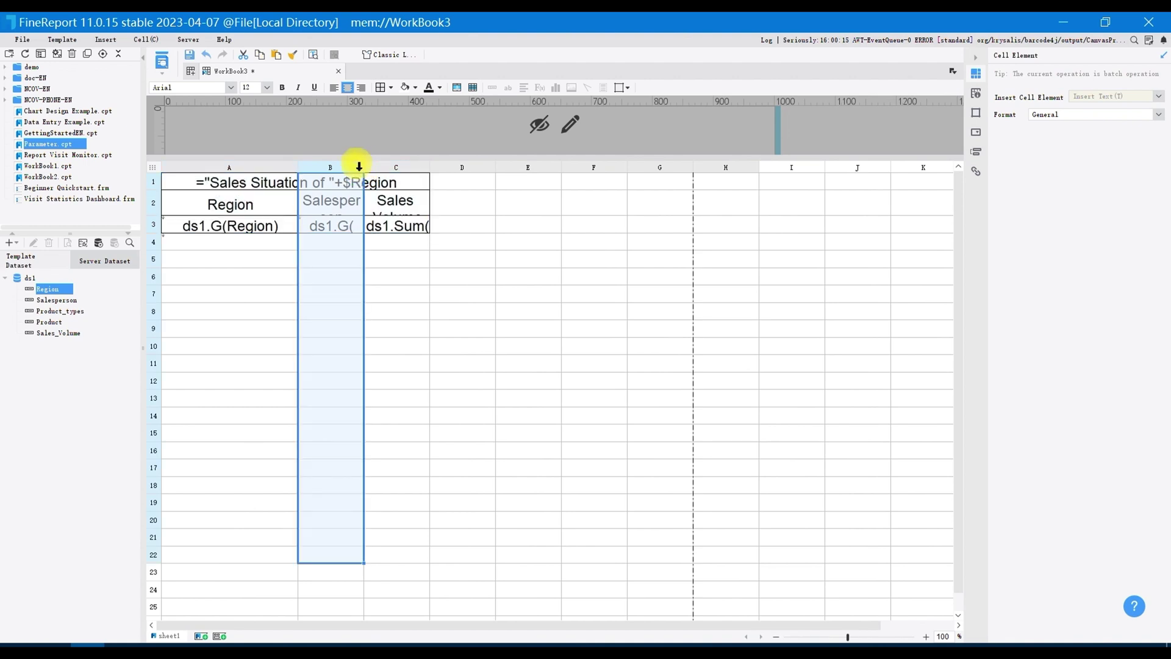
left_click_drag(365, 165, 532, 177)
Step: Use Add All in the parameter pane to generate the Region label, input box and Query button
left_click(468, 261)
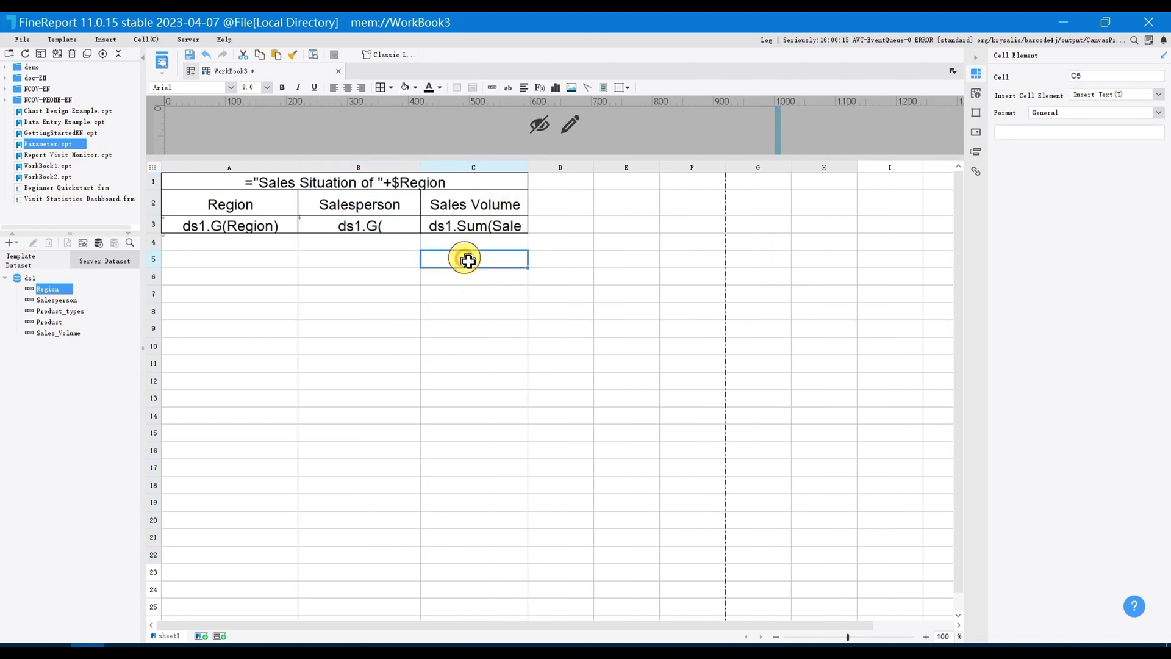
left_click(572, 124)
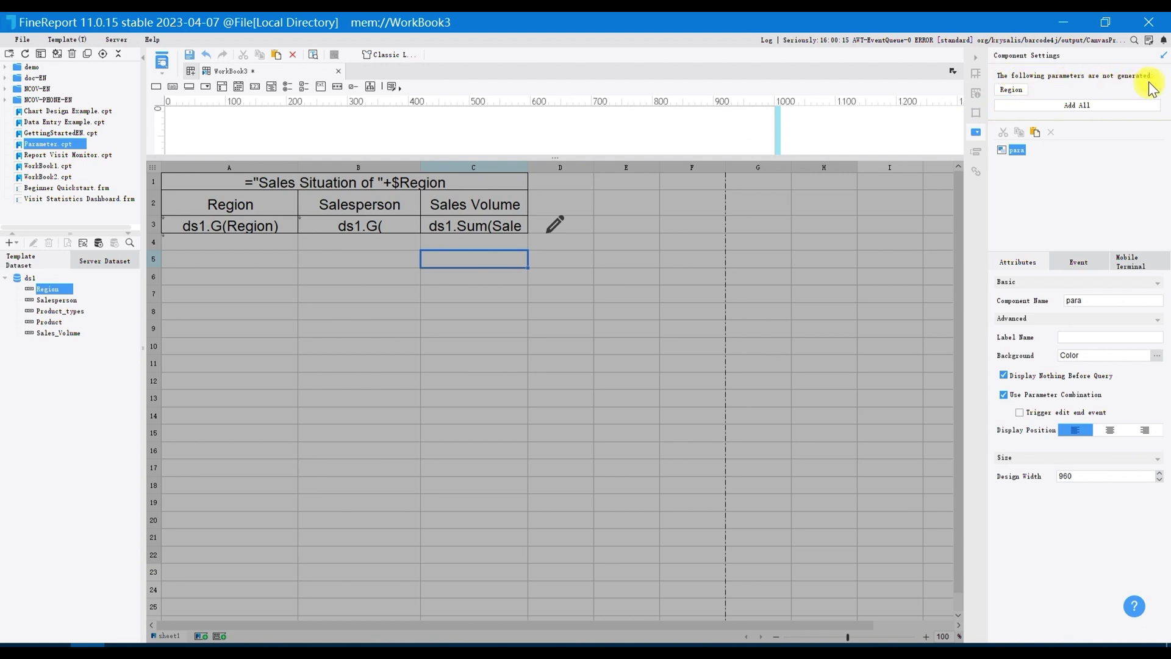
left_click(1125, 107)
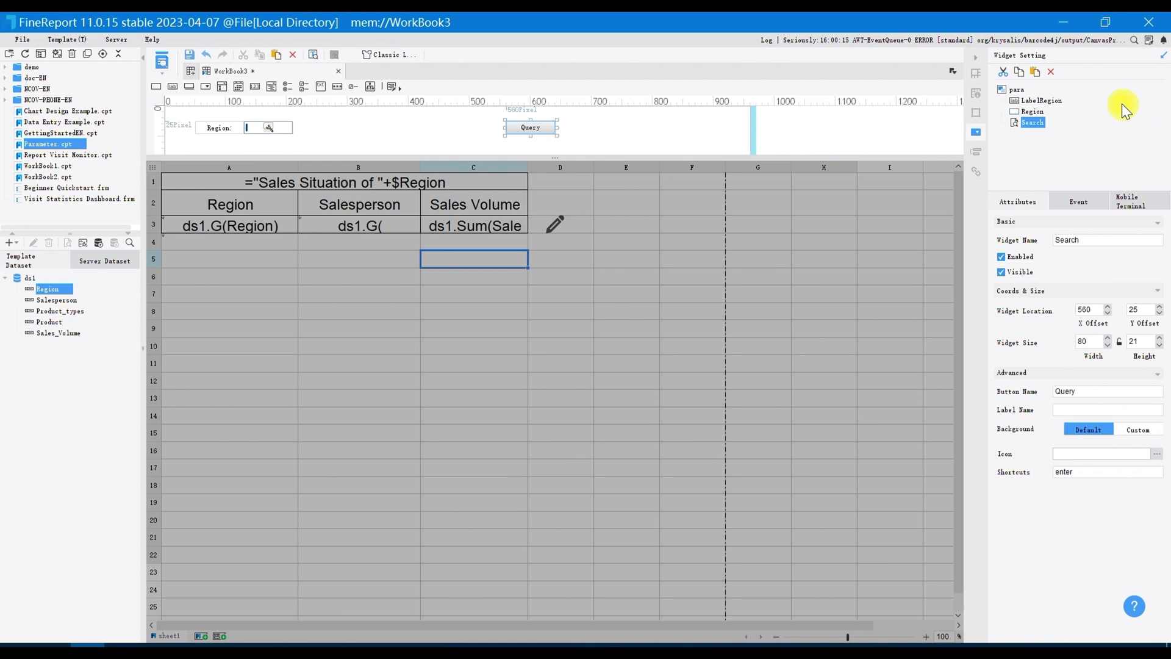
Step: Make the Region widget a wider drop-down box and move the Query button left to X 430
left_click(269, 128)
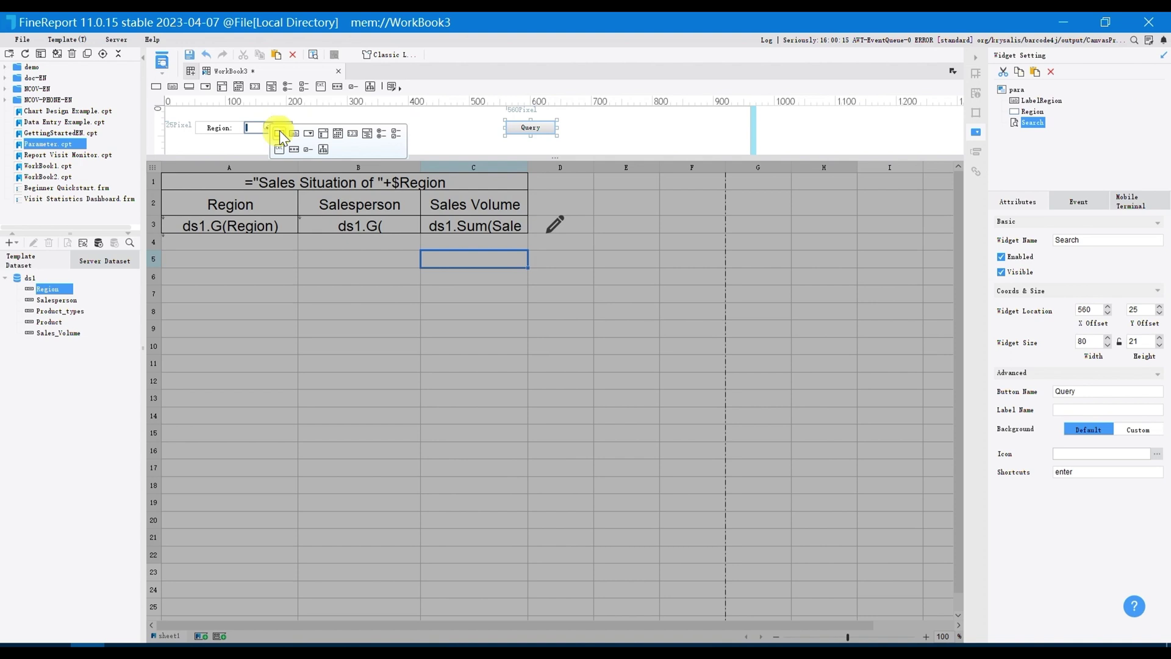
left_click(309, 134)
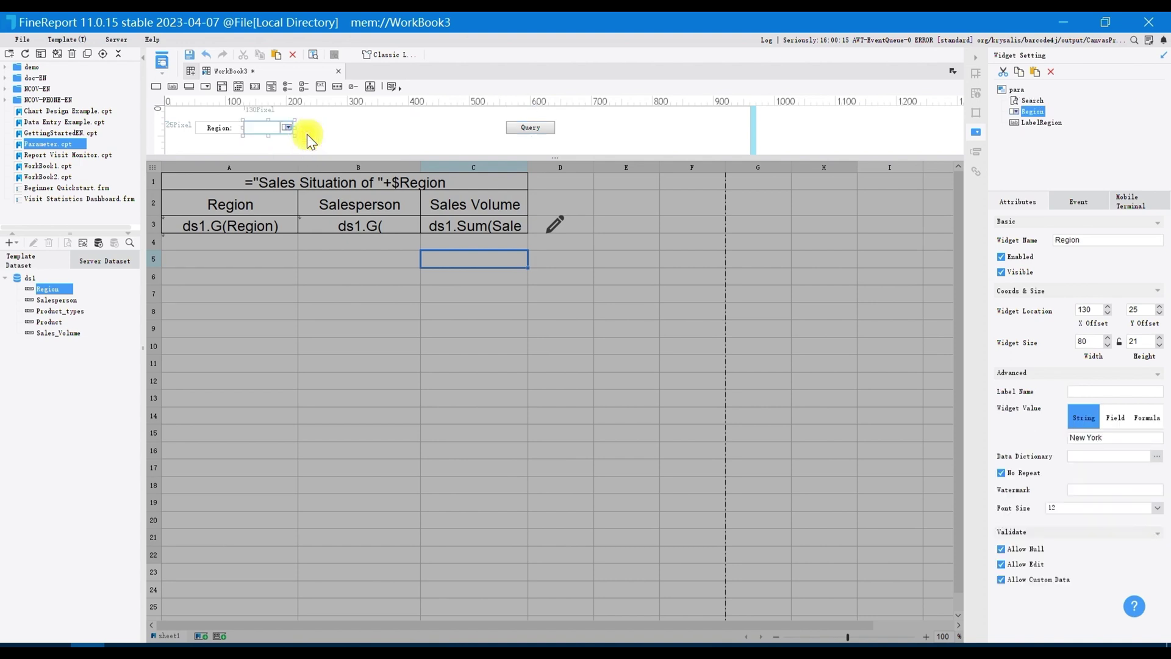
left_click_drag(296, 128, 374, 132)
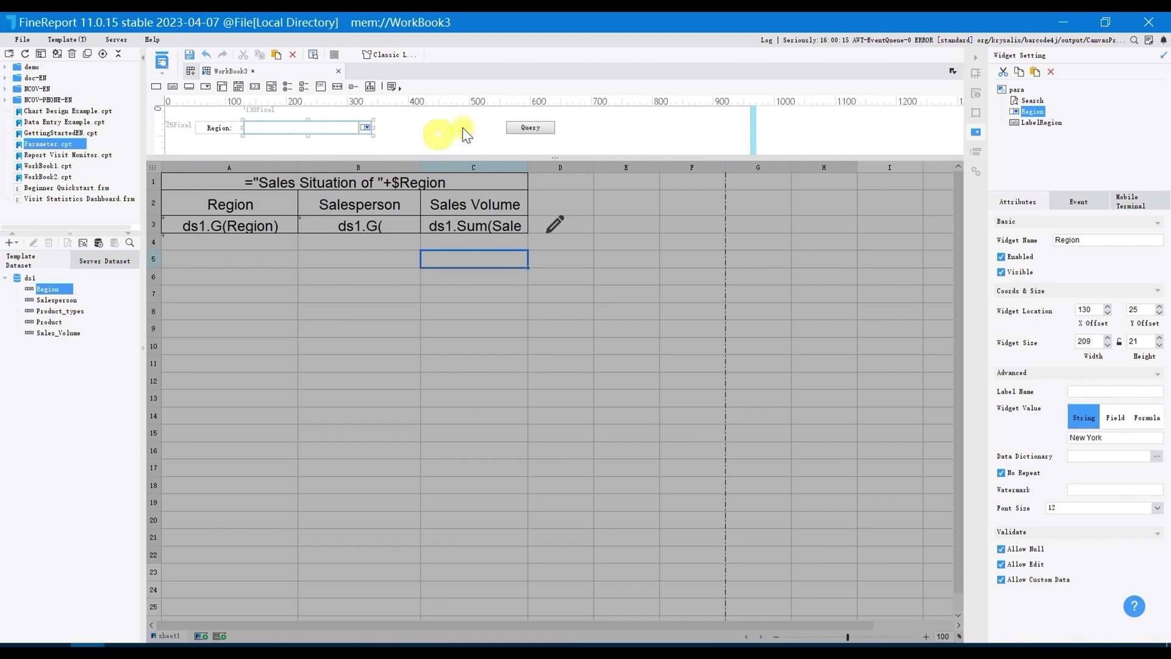
left_click(514, 129)
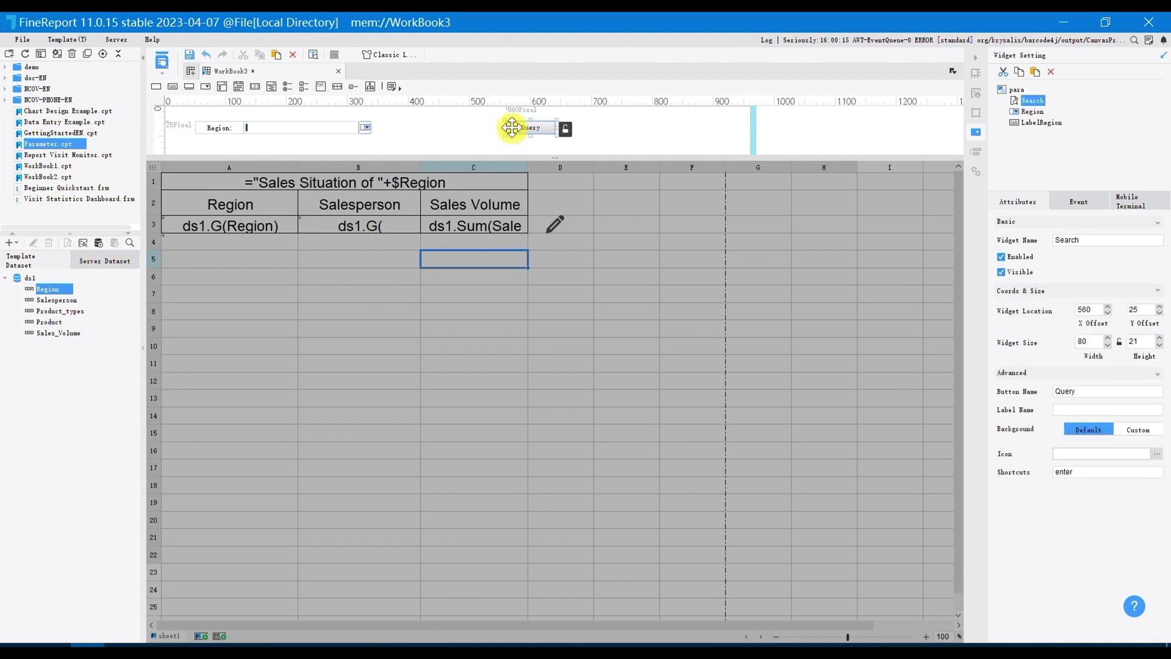
left_click_drag(511, 127, 434, 127)
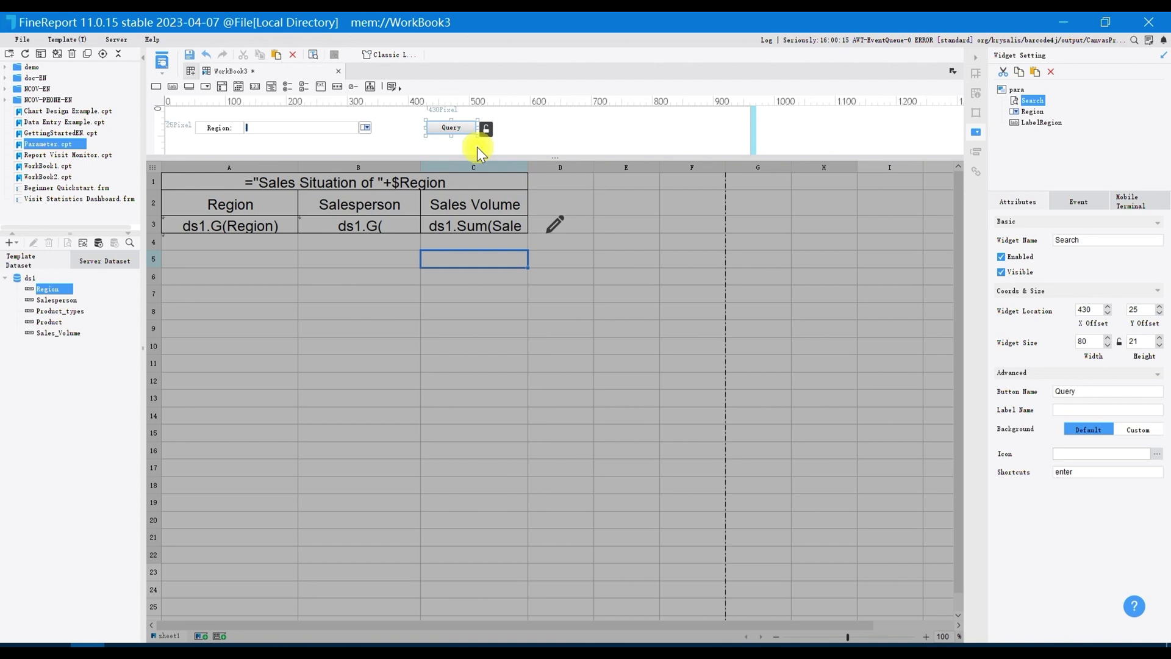
Step: Set the Region drop-down's data dictionary to query ds1's Region column for actual and display values
left_click(335, 130)
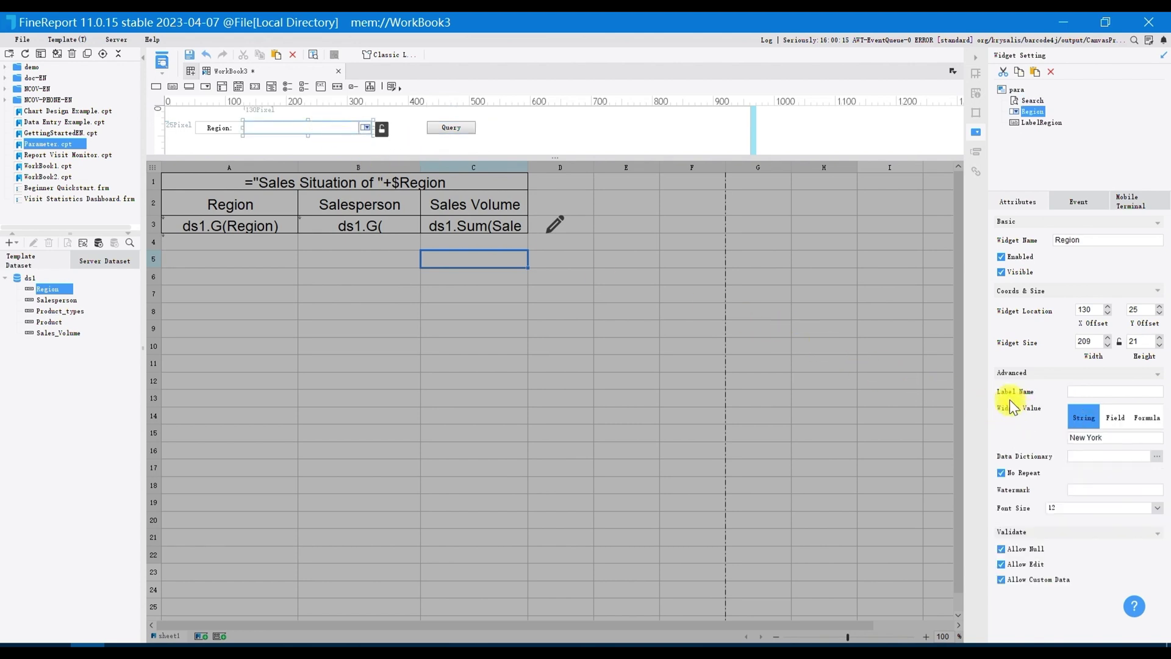
left_click(1158, 457)
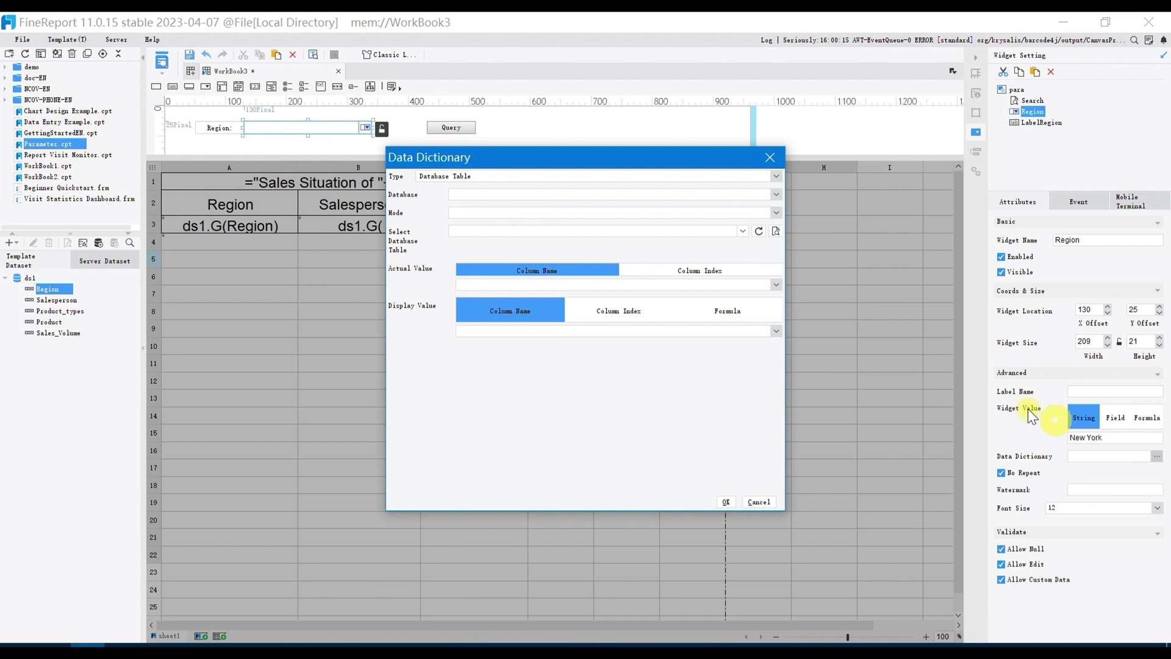
left_click(776, 176)
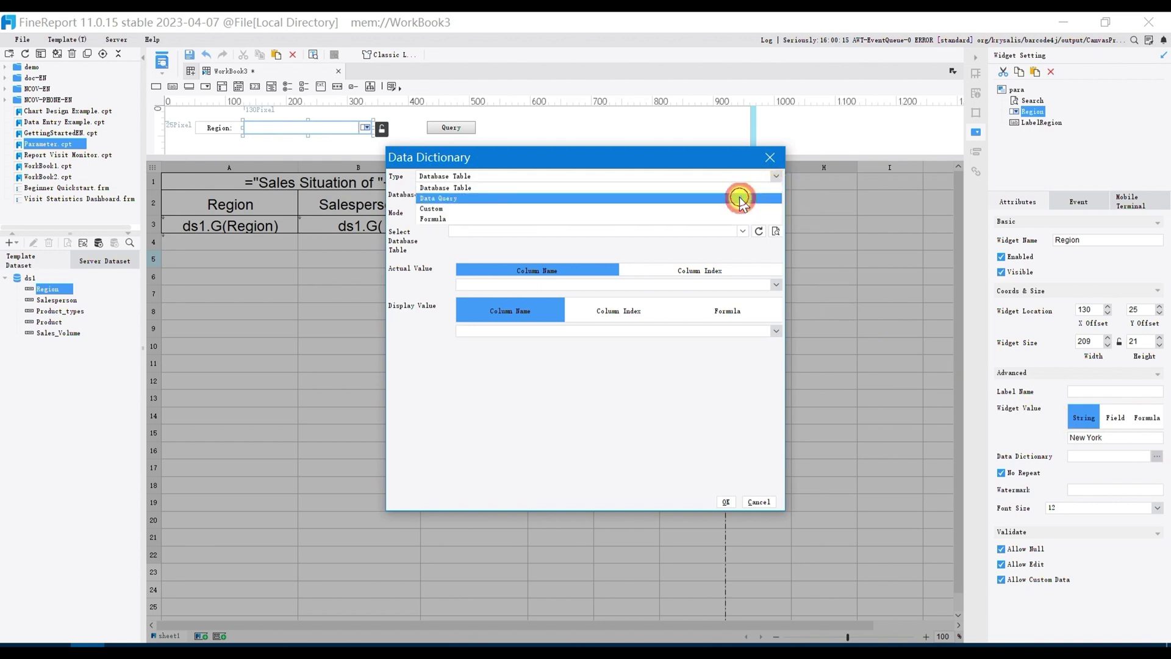
left_click(741, 199)
left_click(760, 193)
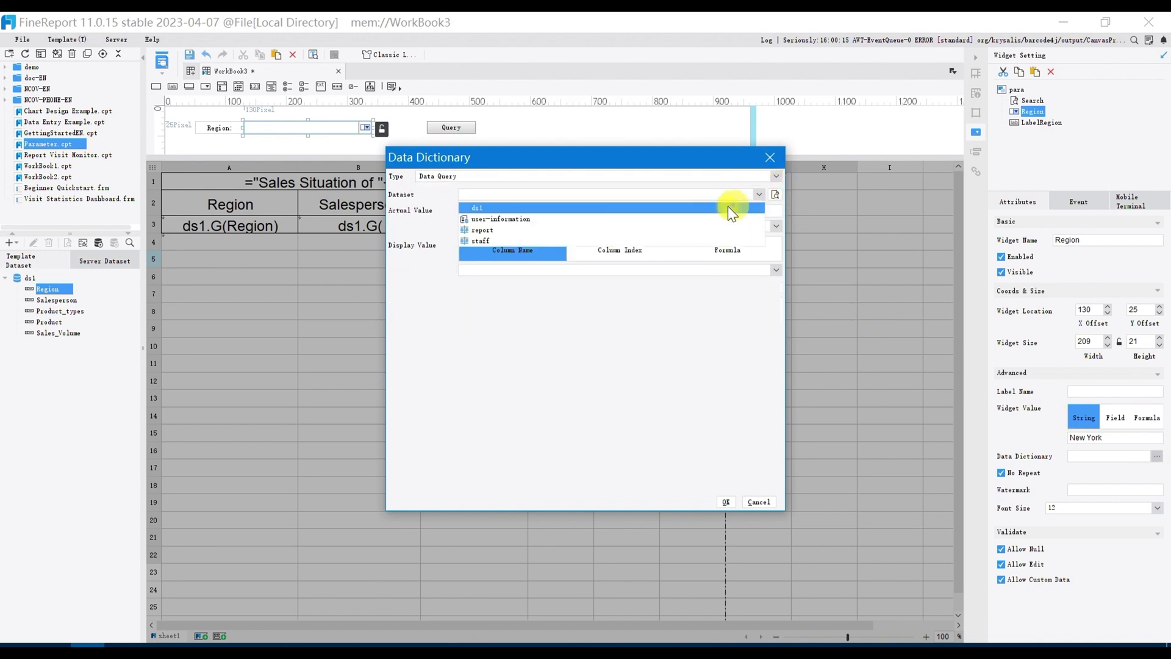
left_click(726, 207)
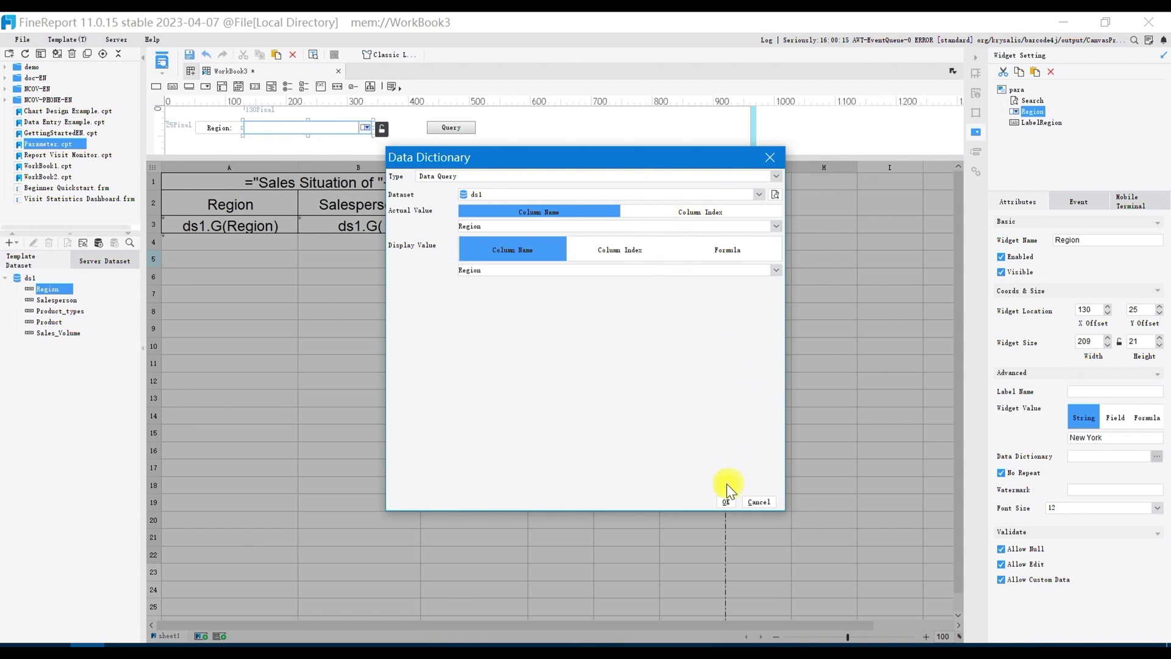
left_click(725, 501)
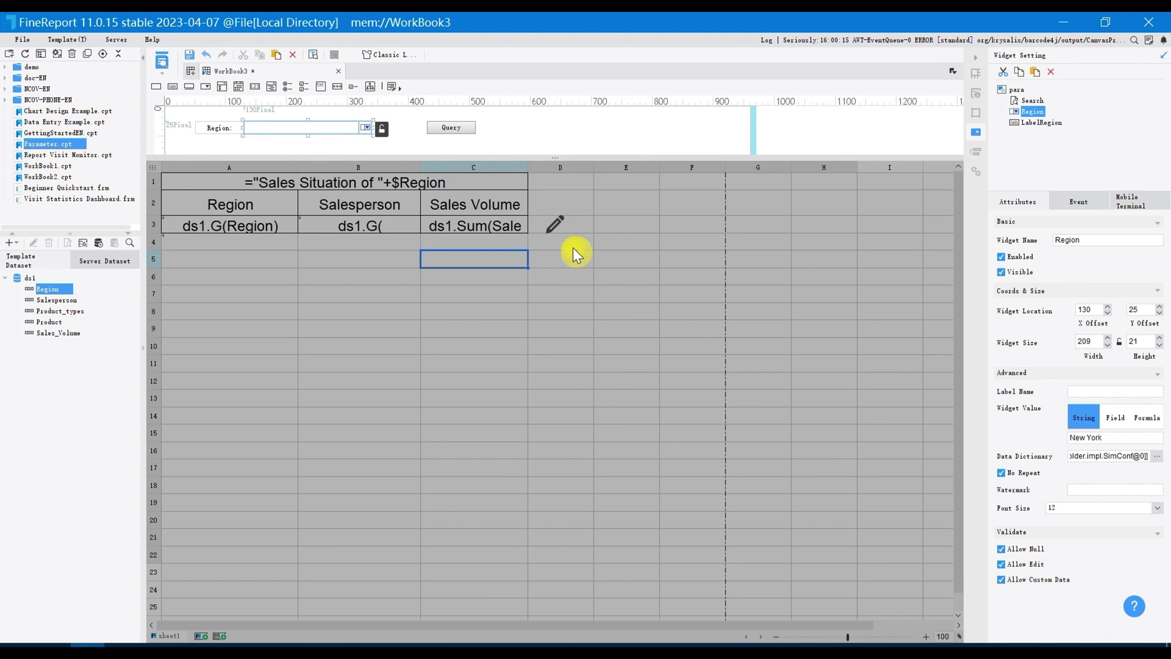
Step: Add a filter to cell A3 so Region equals the $Region parameter
left_click(559, 230)
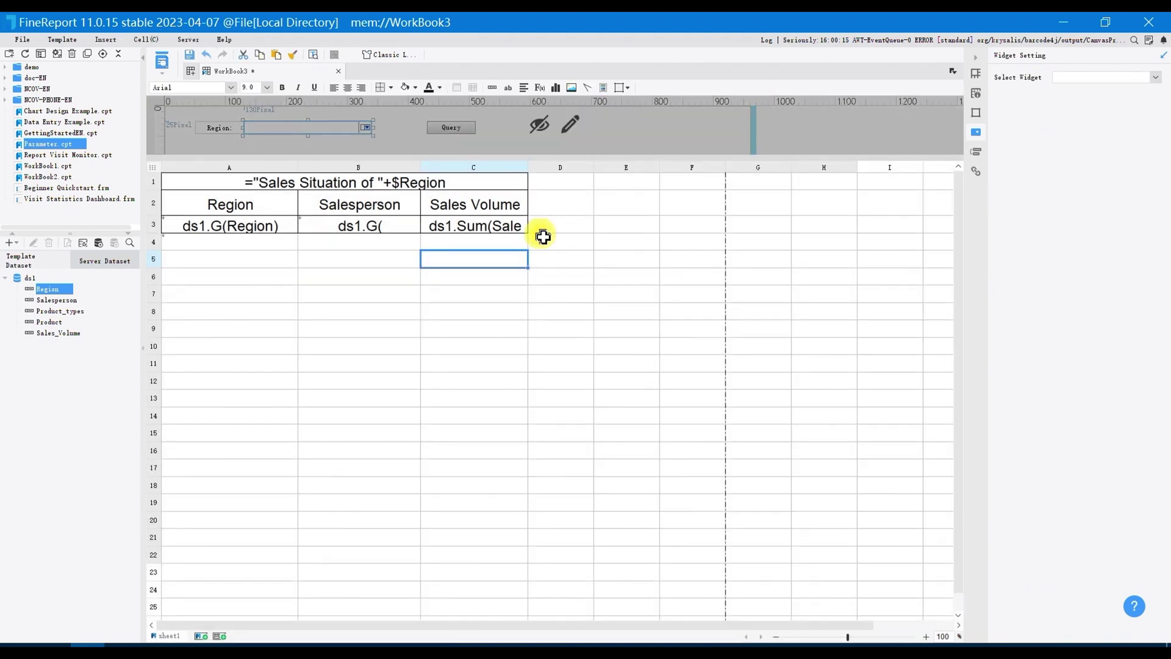
left_click(204, 225)
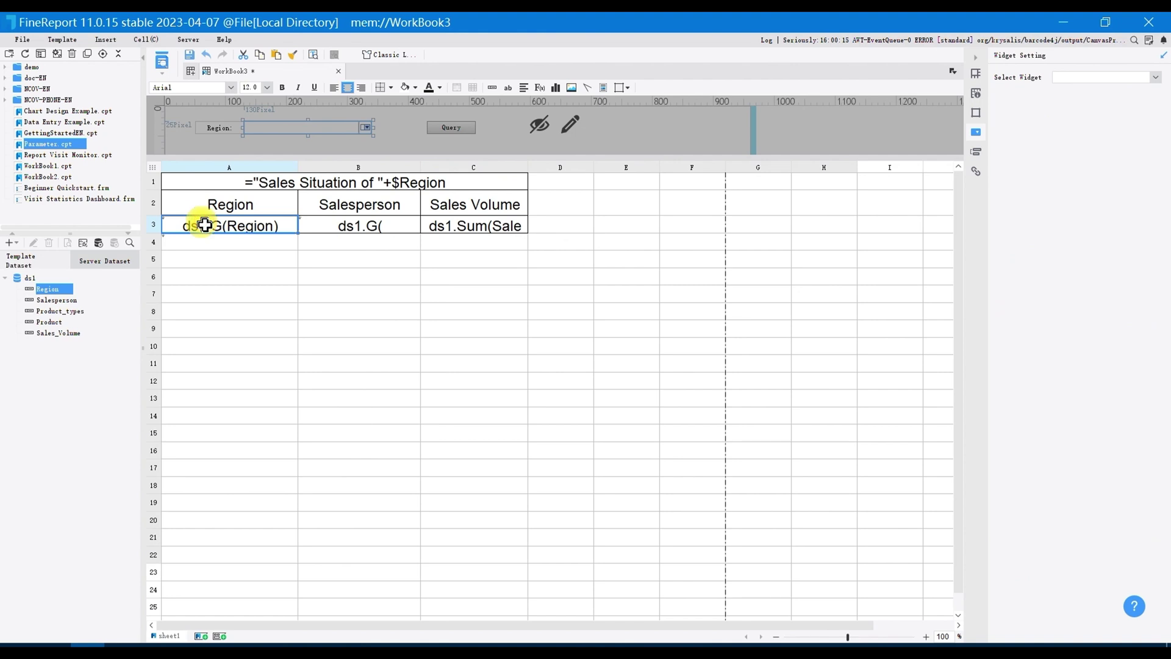
double_click(204, 224)
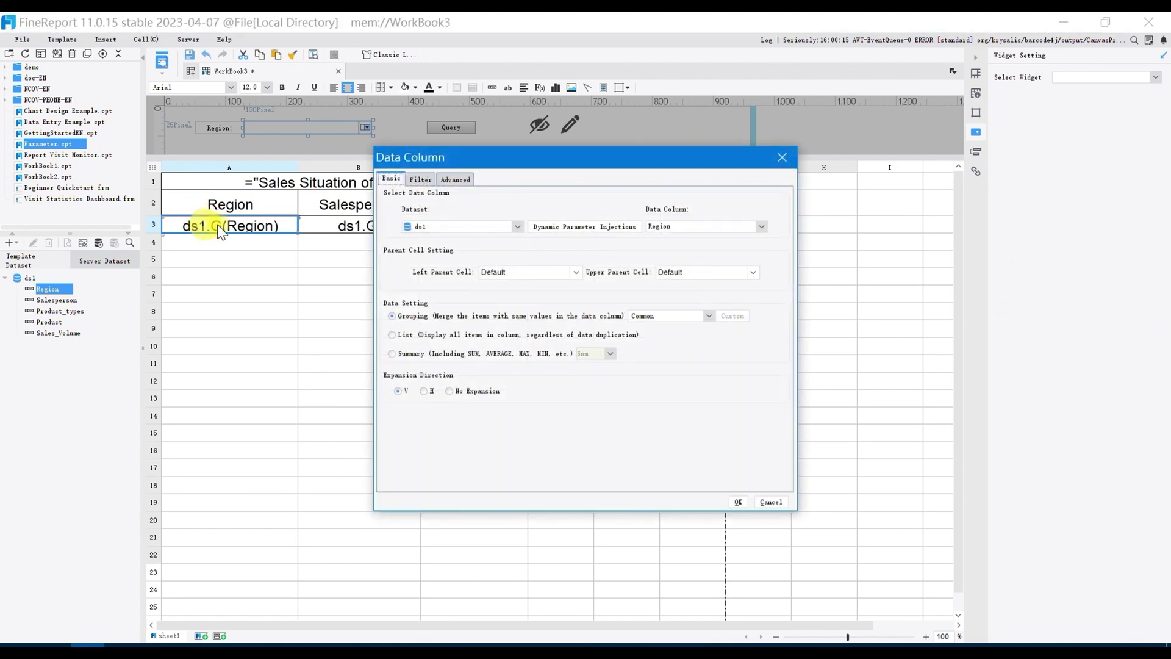
left_click(419, 180)
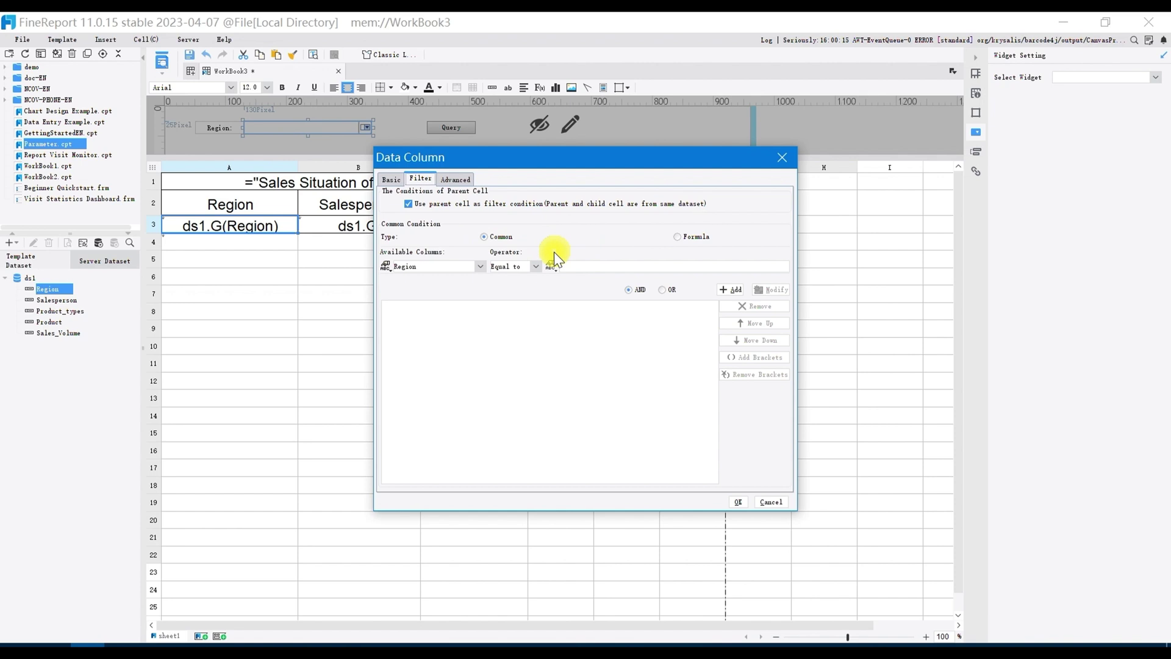
left_click(557, 269)
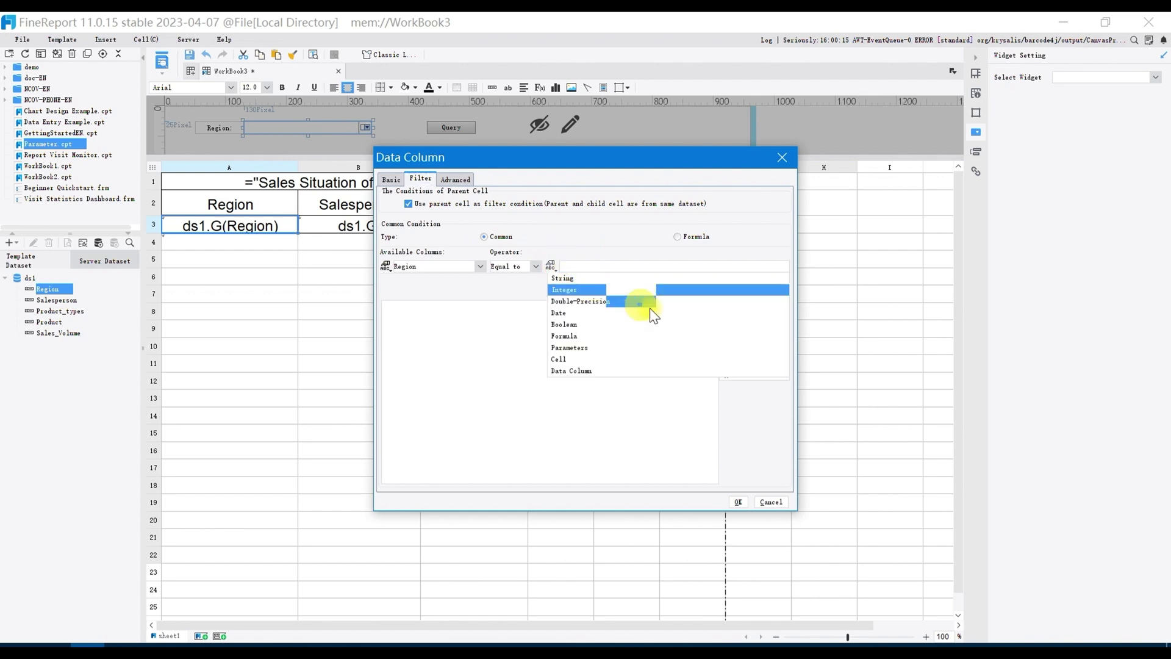
left_click(636, 346)
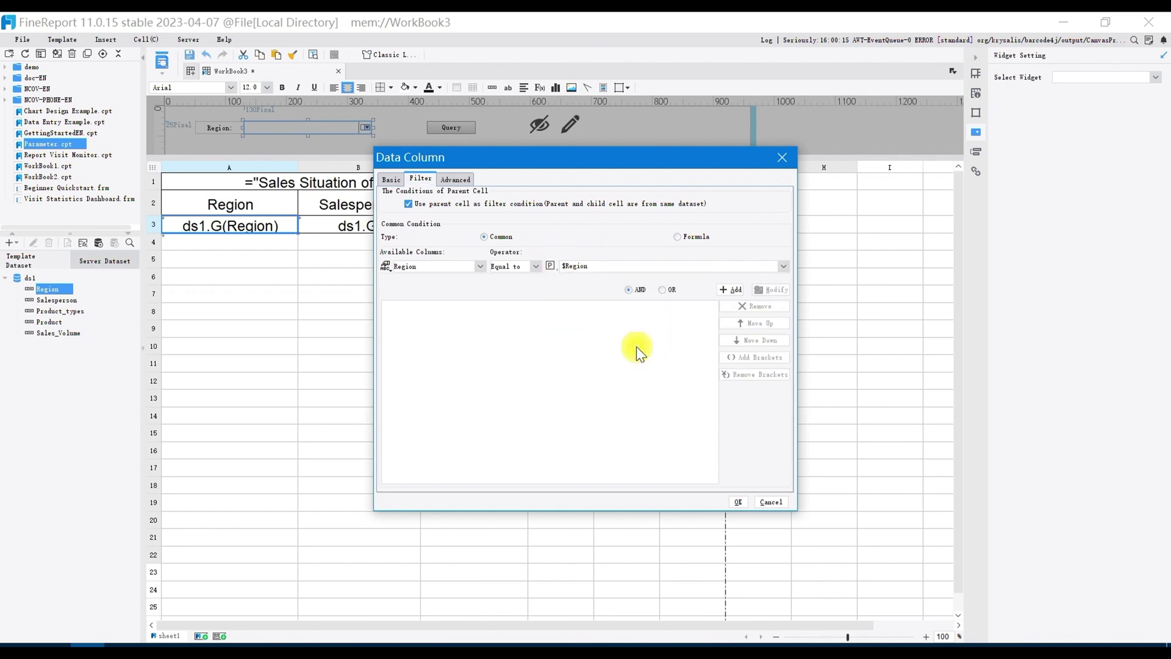
left_click(730, 291)
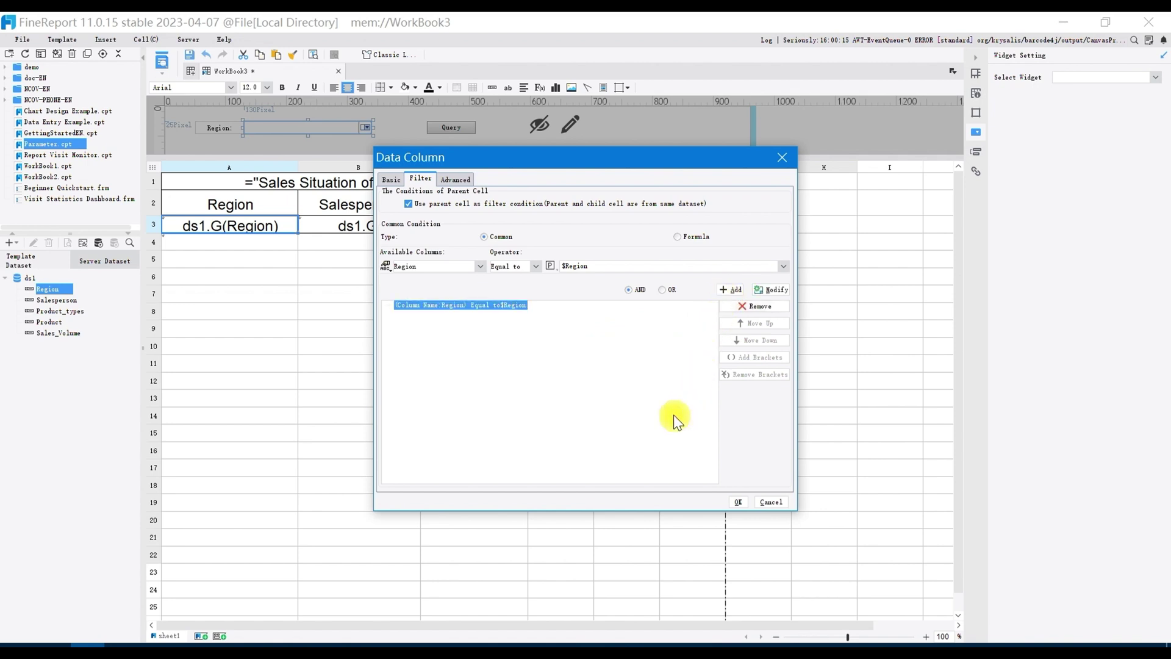
left_click(738, 503)
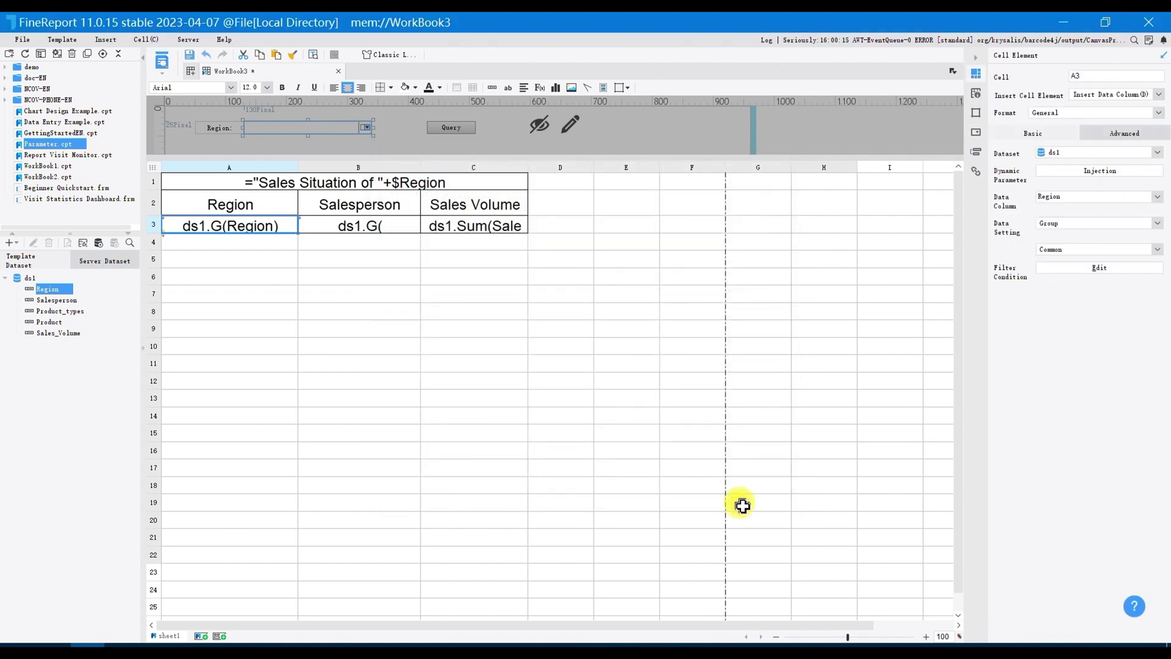
Step: Save the template as Parameter Query Example.cpt in the reportlets folder
left_click(191, 54)
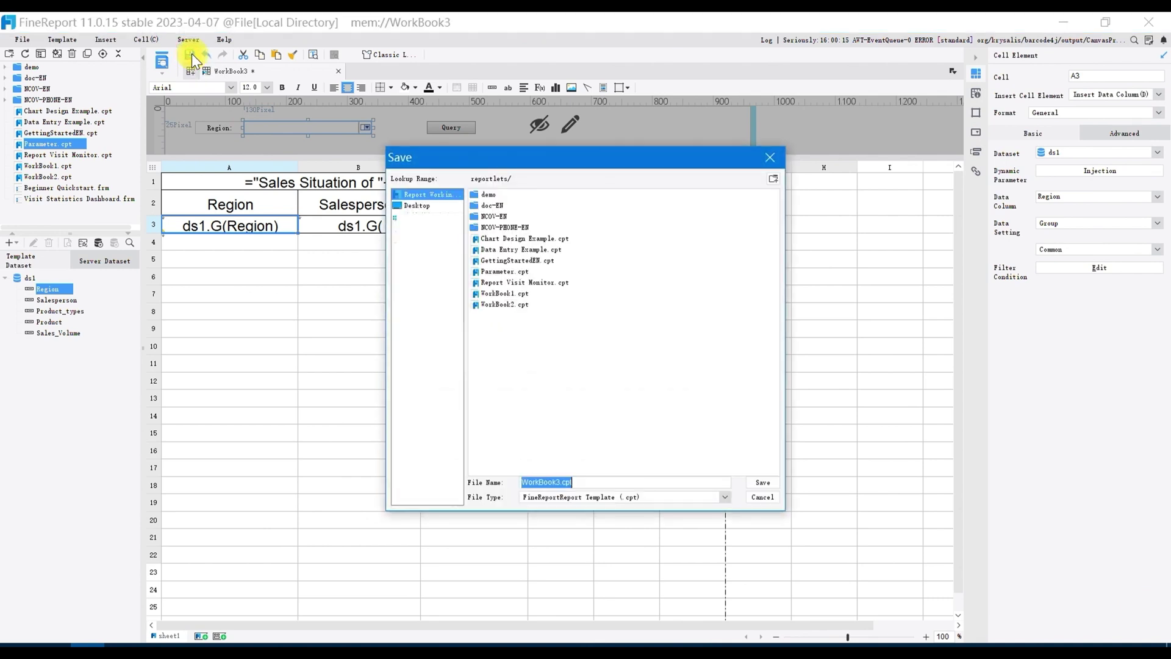
left_click(556, 481)
key("BackSpace")
key("BackSpace")
key("BackSpace")
key("BackSpace")
key("BackSpace")
key("BackSpace")
key("BackSpace")
key("BackSpace")
key("BackSpace")
type("Parameter Query Example")
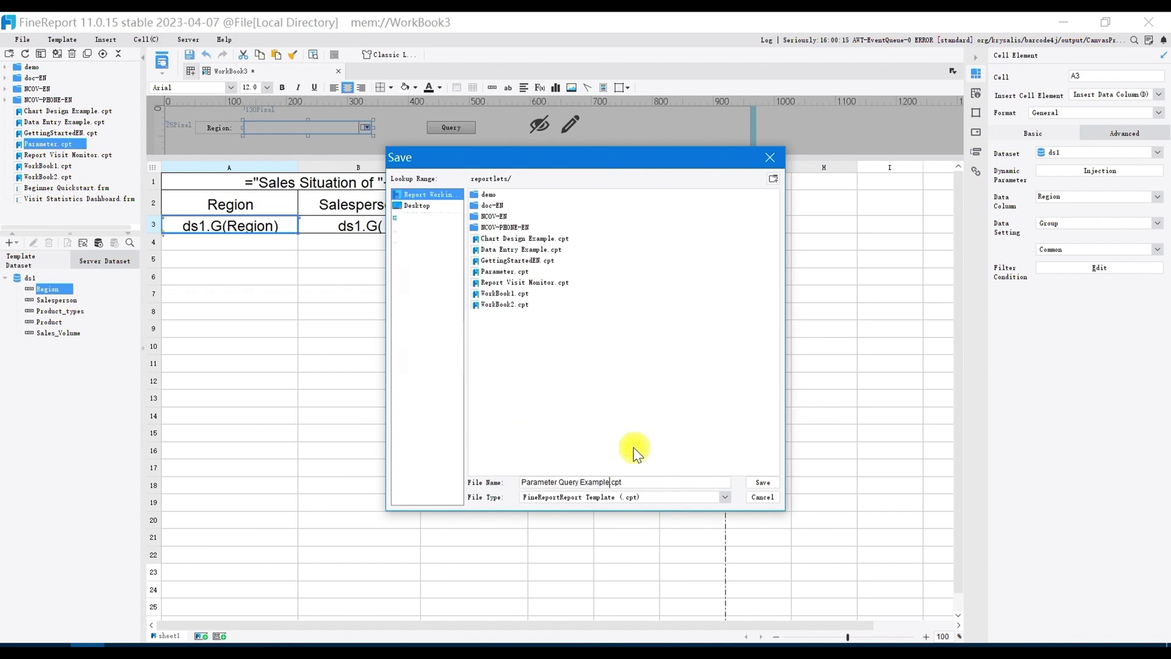
left_click(756, 484)
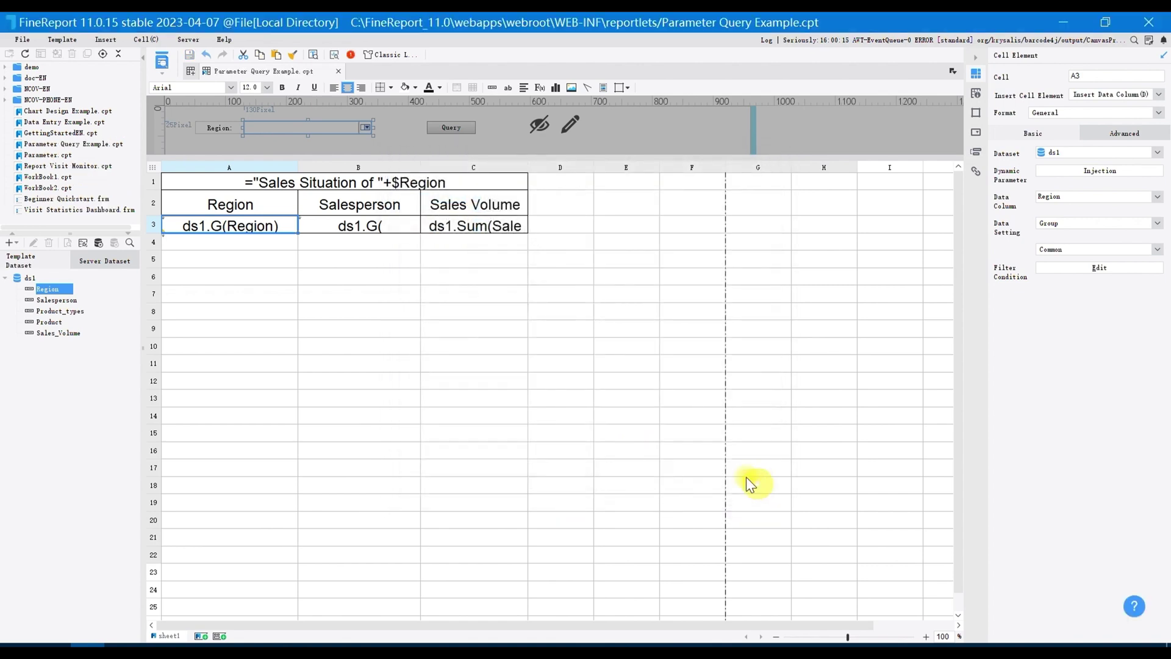
left_click(161, 73)
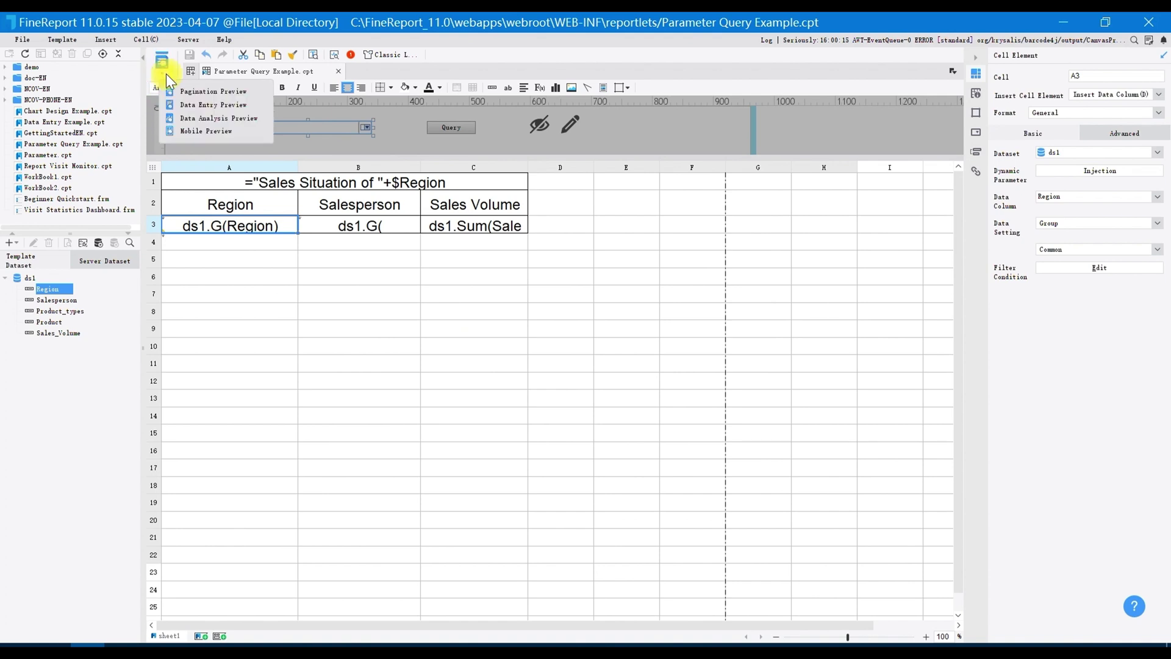
Step: In Pagination Preview, query New York, then switch Region to California and query again
left_click(217, 92)
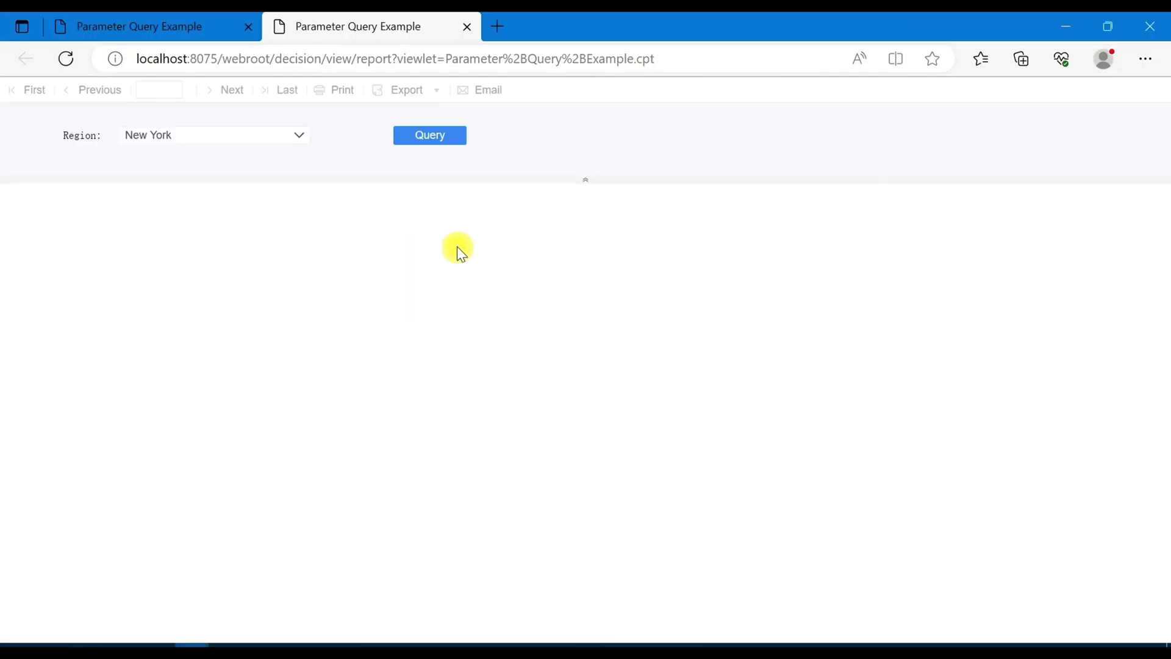
left_click(442, 140)
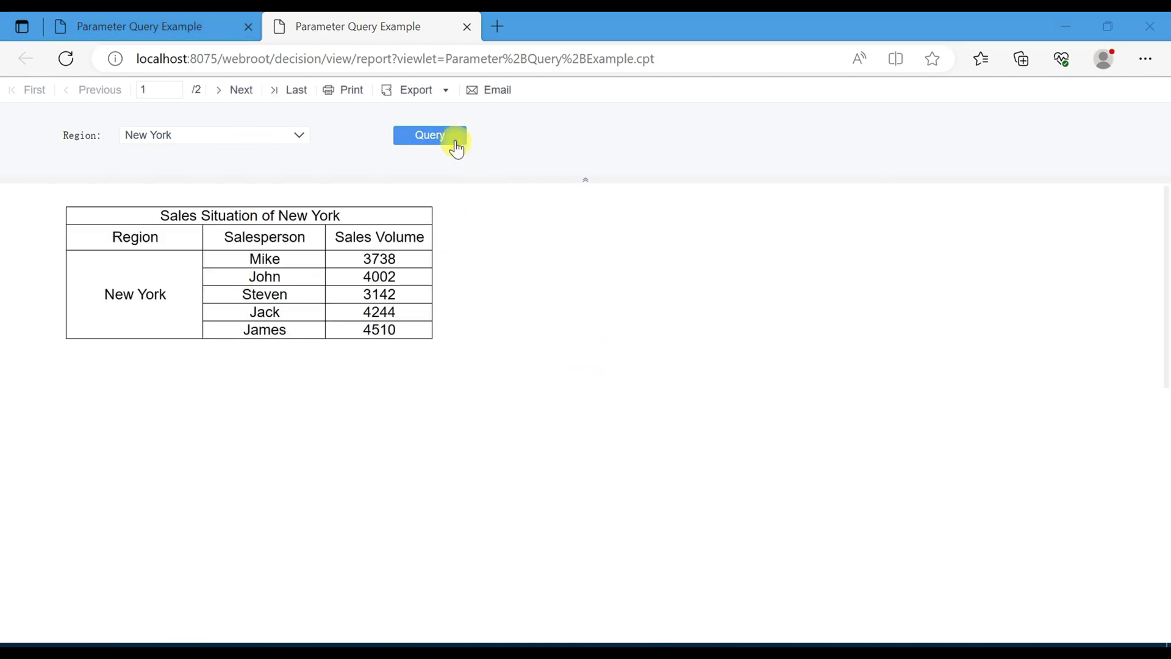
left_click(300, 136)
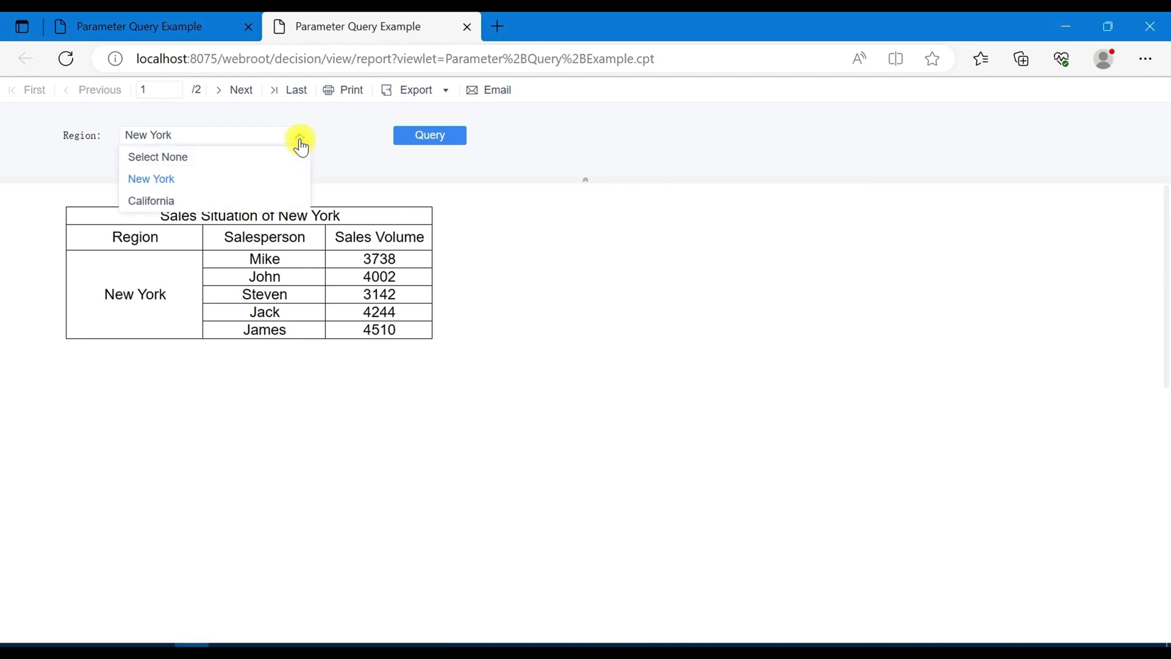
left_click(277, 200)
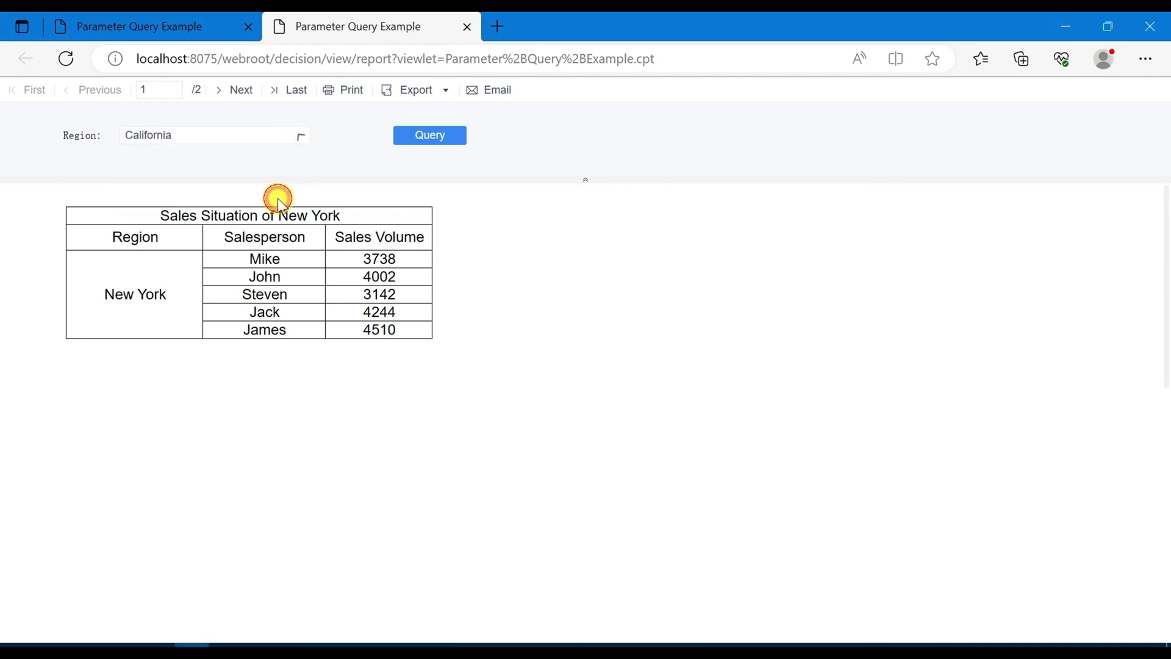
left_click(410, 142)
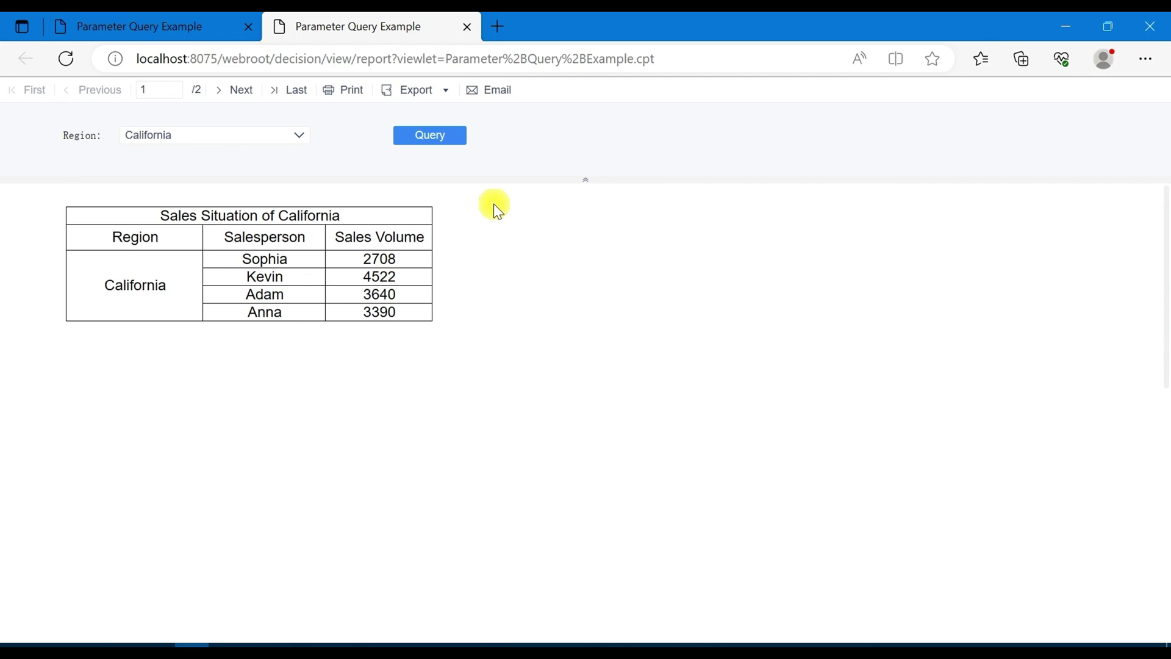
Step: Uncheck Display Nothing Before Query on the parameter pane and save the template
key("alt+Tab")
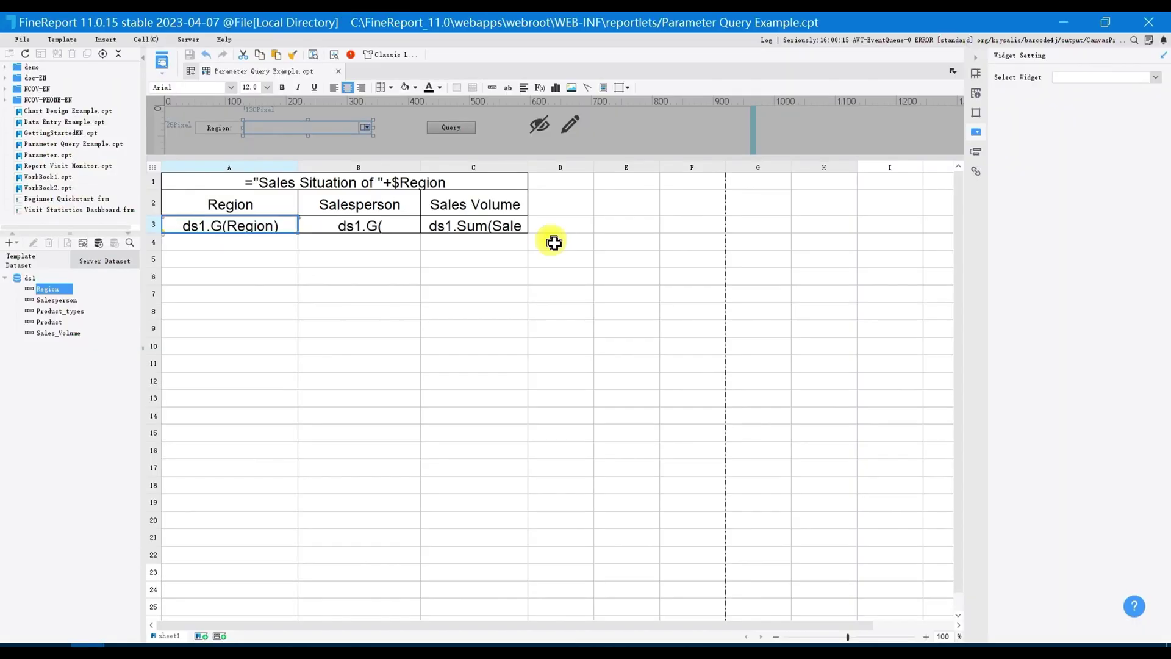
left_click(563, 126)
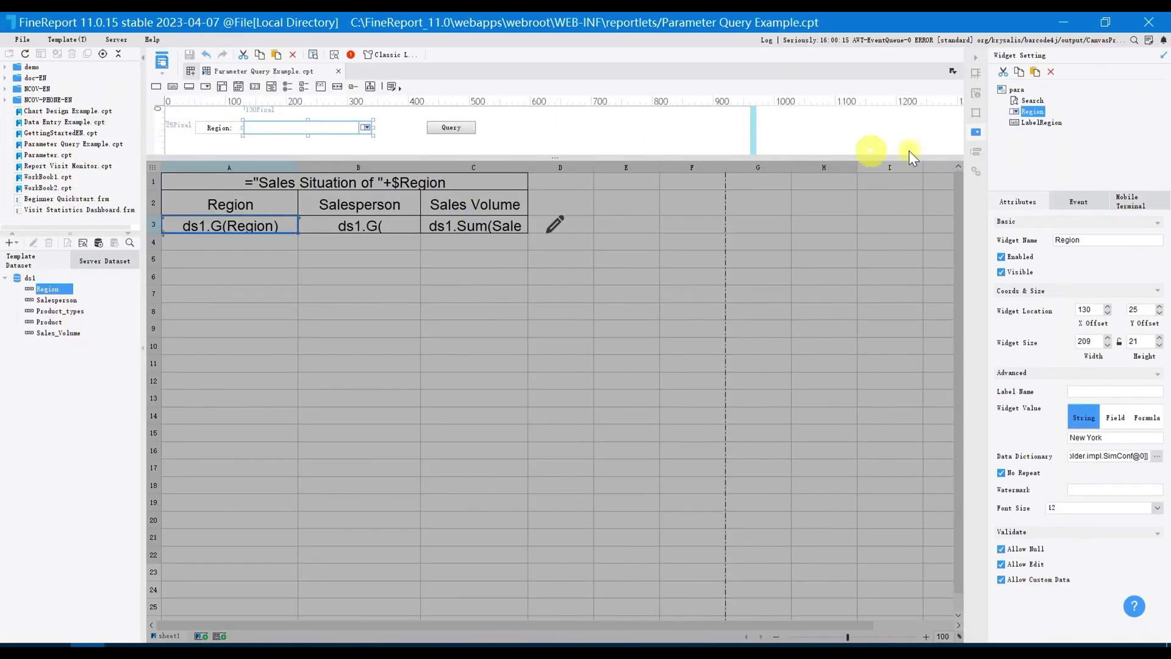
left_click(1017, 90)
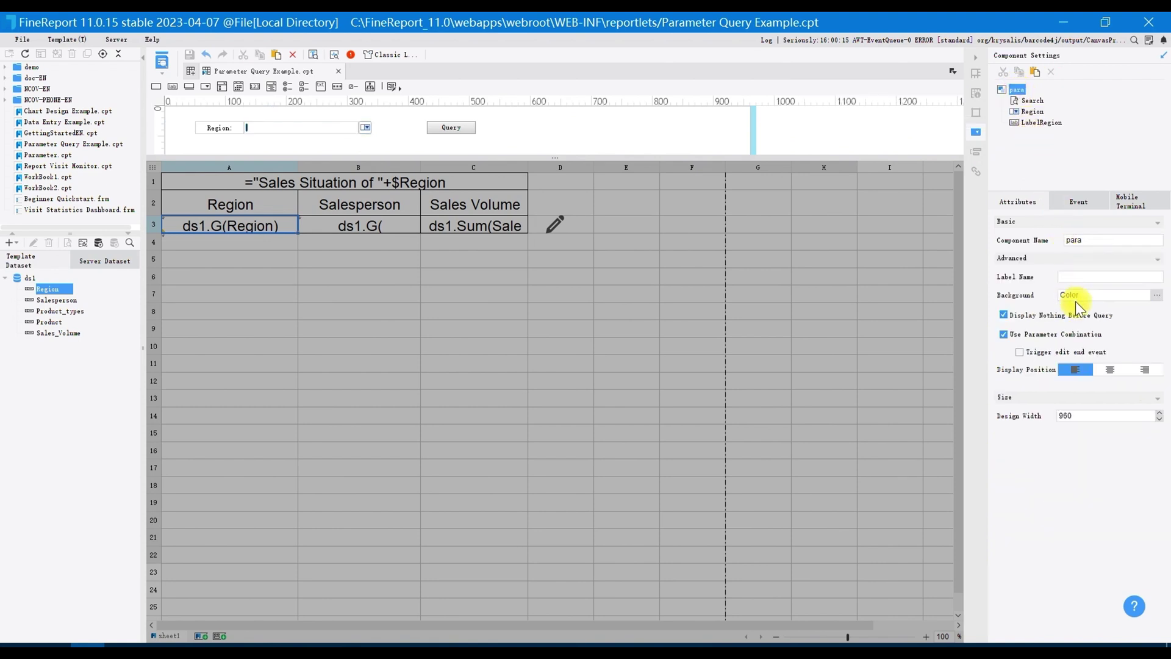
left_click(1028, 316)
left_click(192, 55)
left_click(163, 75)
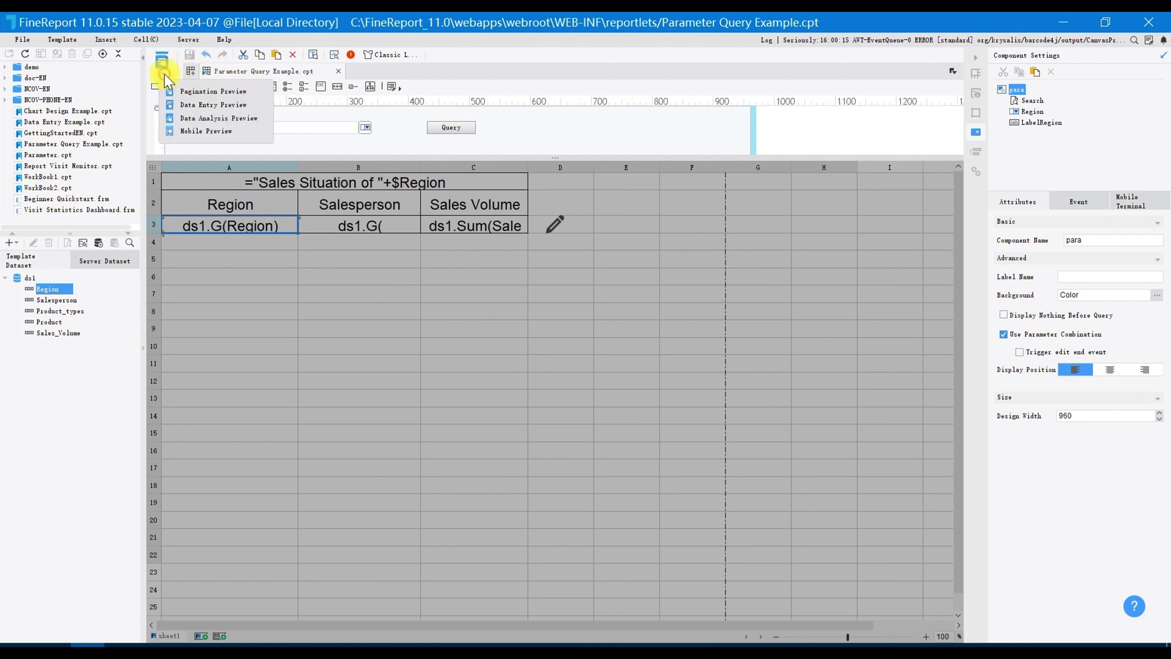
Step: Launch Pagination Preview so New York's sales table shows without querying
left_click(192, 94)
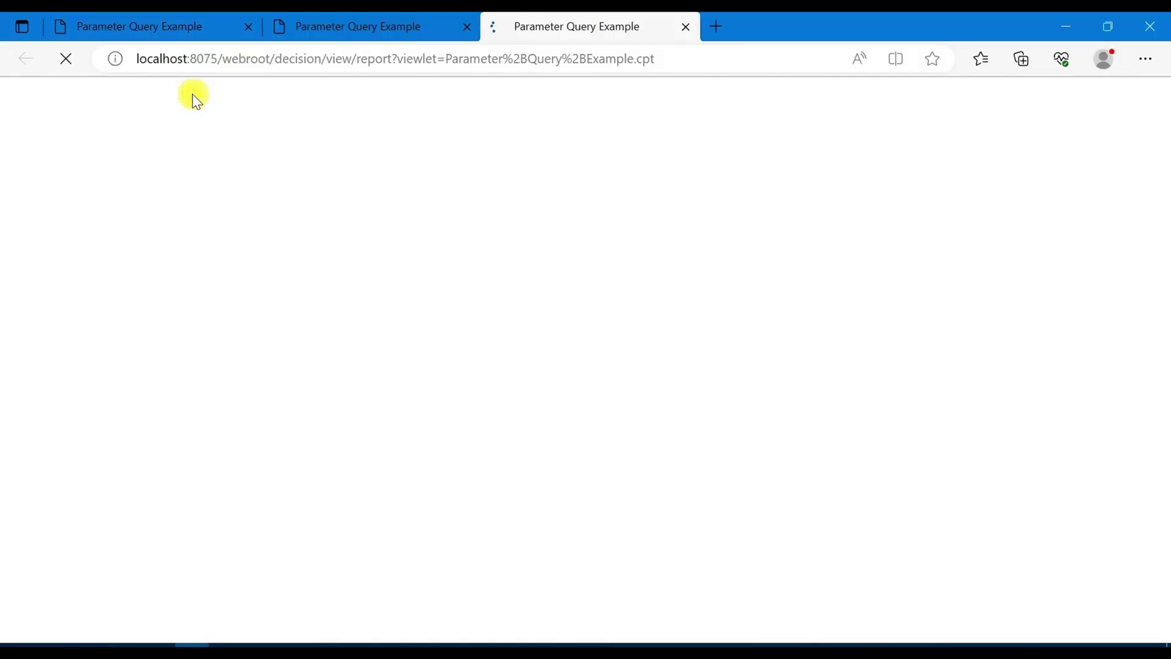